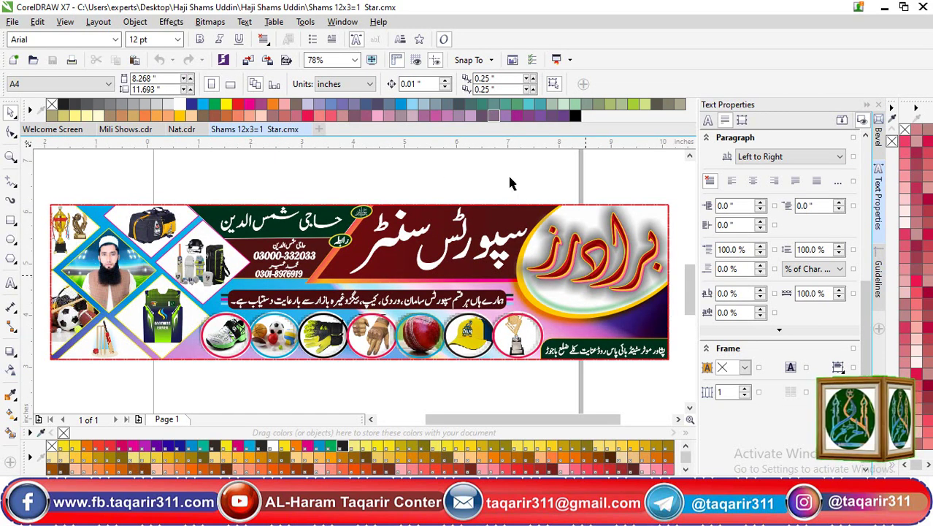
Ungroup the banner and drag its three Urdu title words above it
key("ctrl+a")
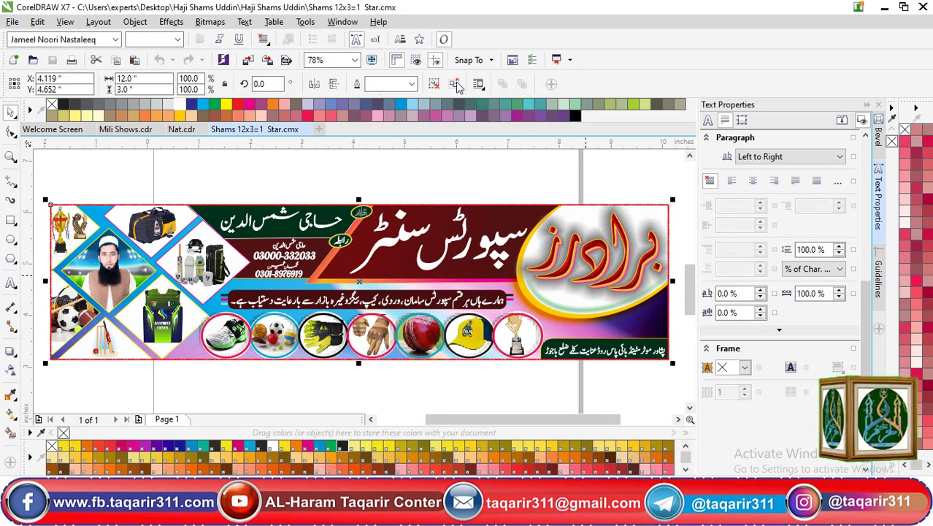
left_click(433, 83)
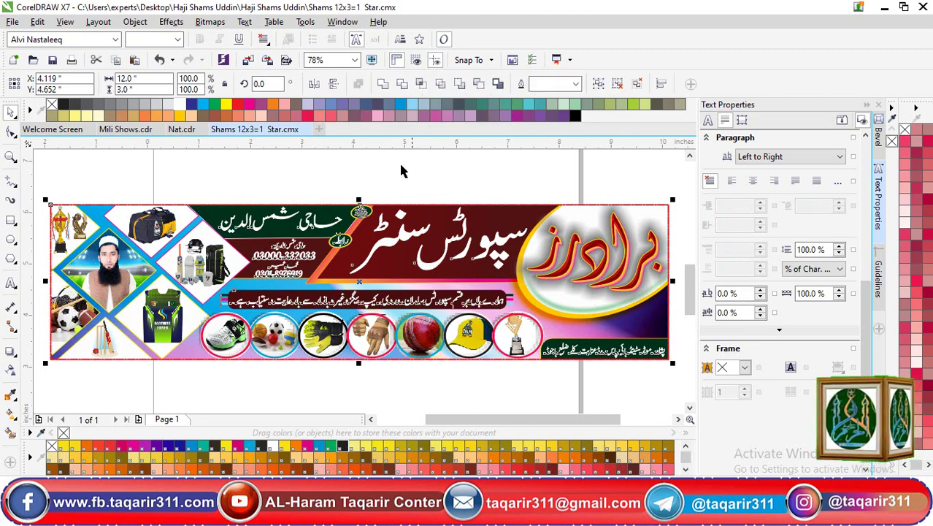
left_click(287, 170)
left_click(389, 245)
left_click_drag(389, 243, 421, 181)
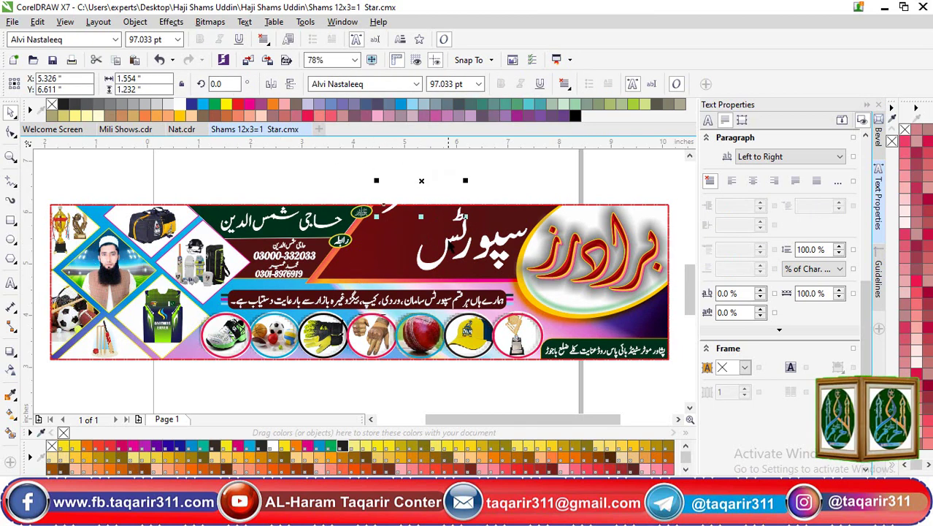
left_click_drag(446, 244, 488, 191)
left_click_drag(494, 250, 524, 181)
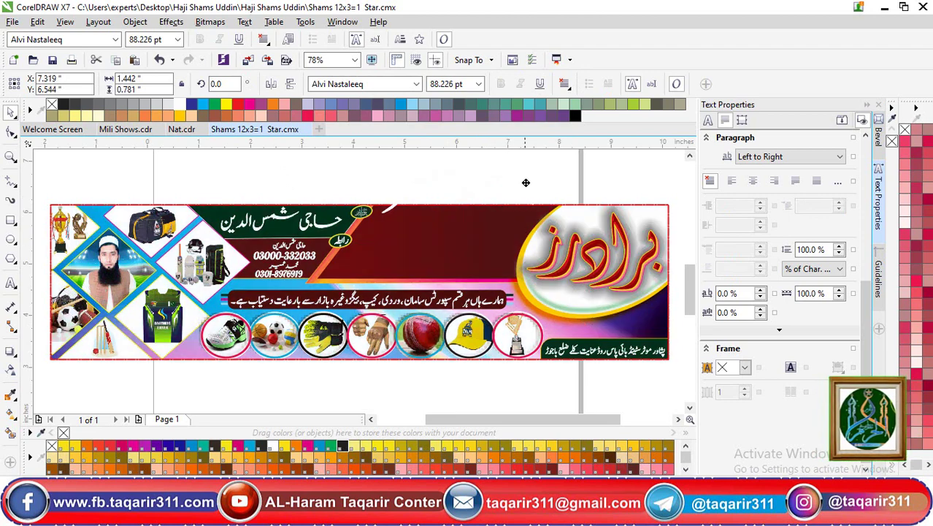
Try moving the banner background, undo it, and open its PowerClip contents for editing
left_click(589, 267)
left_click(595, 265)
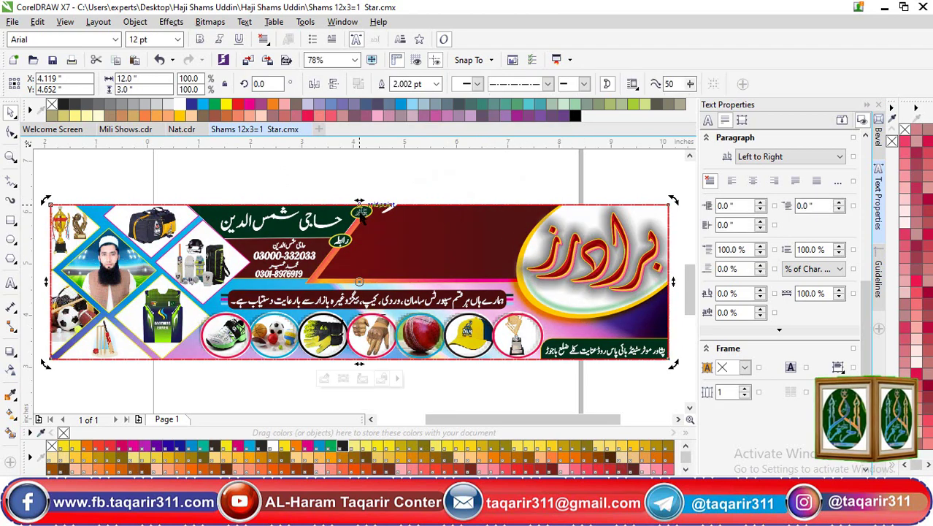
left_click(306, 222)
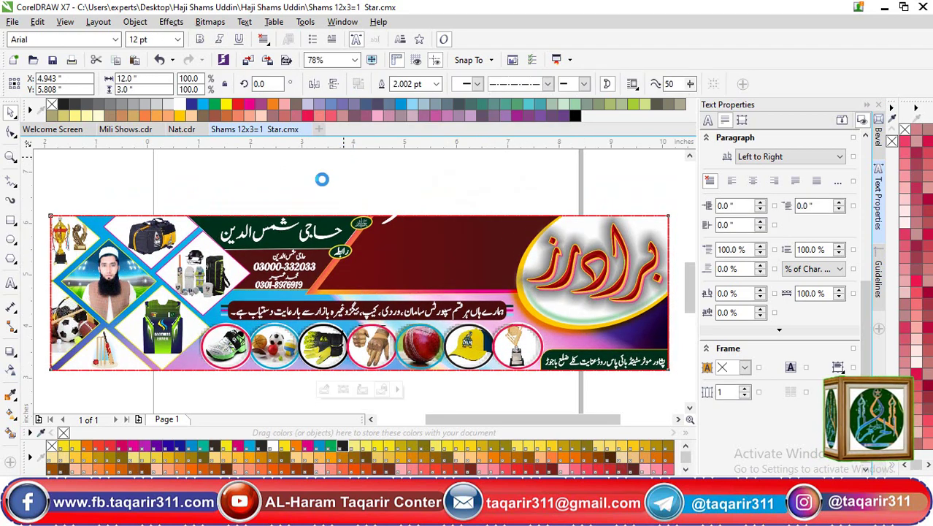
left_click_drag(251, 318, 298, 233)
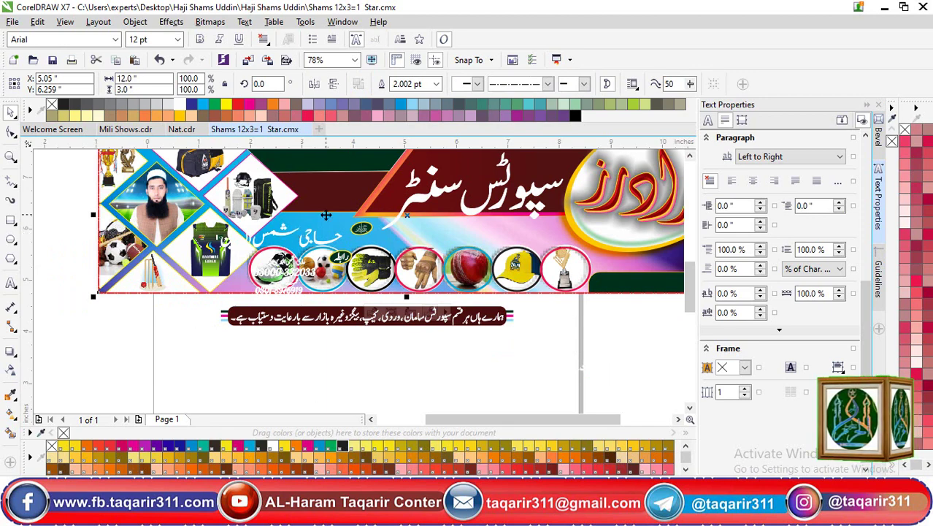
key("ctrl+z")
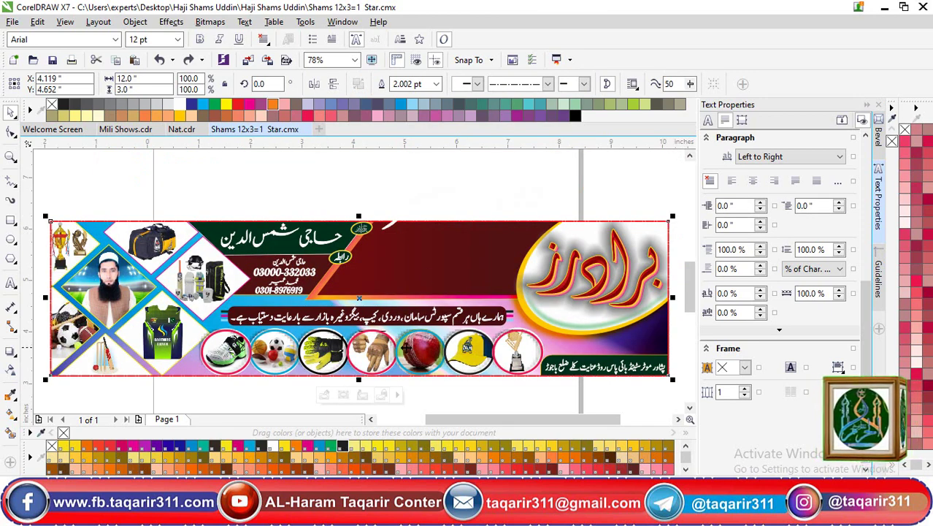
left_click(324, 394)
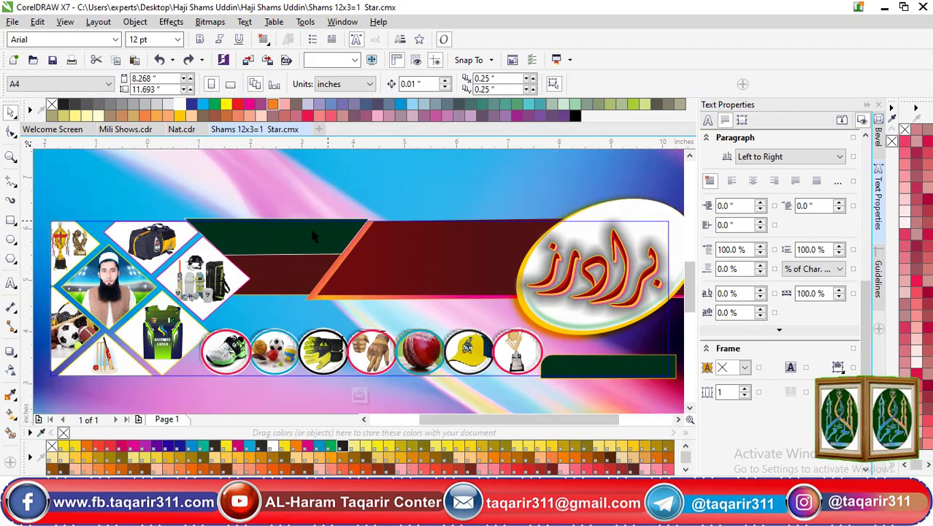
left_click(119, 286)
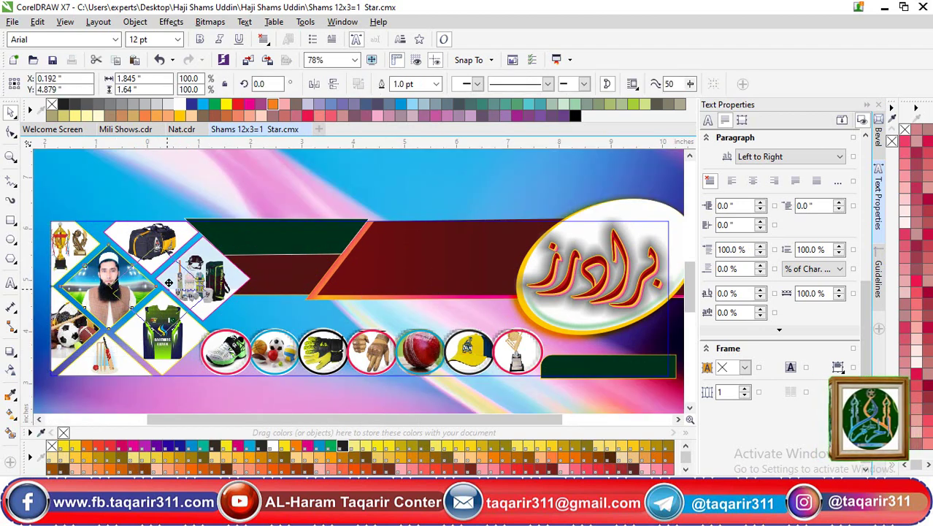
left_click_drag(119, 287, 276, 290)
key("ctrl+z")
double_click(125, 287)
left_click_drag(139, 248, 176, 222)
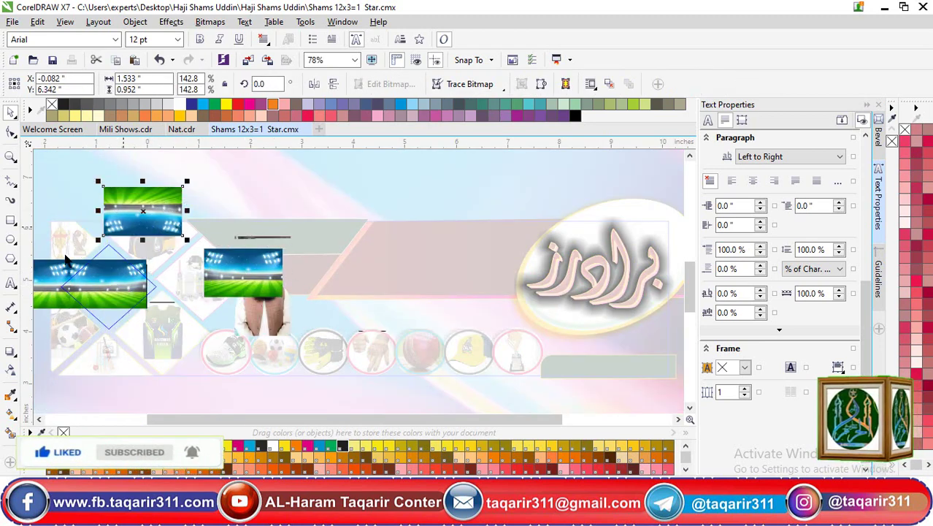
left_click_drag(111, 294, 141, 250)
key("ctrl+z")
key("ctrl+z")
key("ctrl+z")
key("ctrl+z")
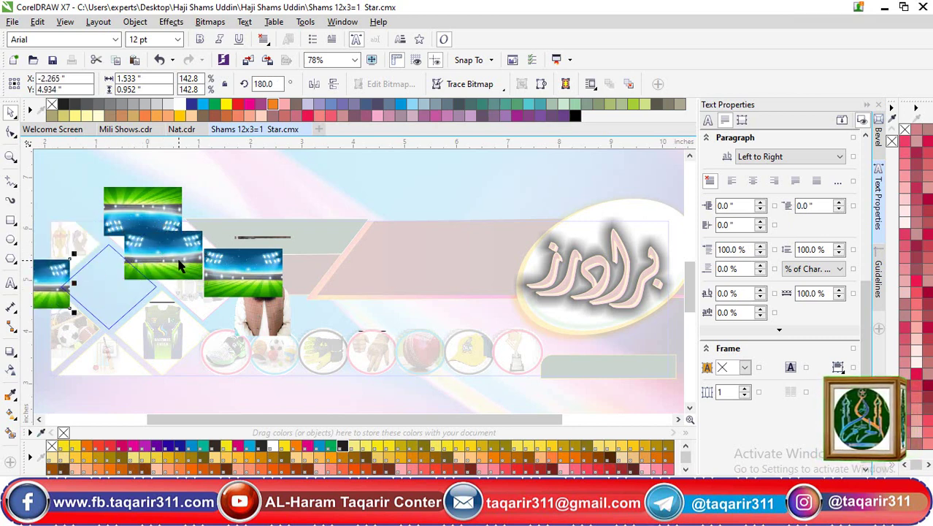
key("ctrl+z")
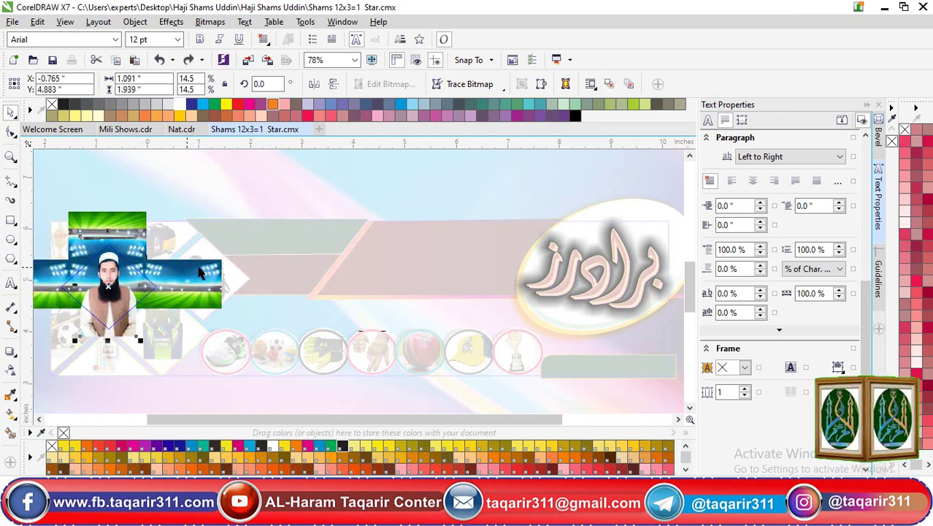
key("ctrl+z")
key("ctrl+z")
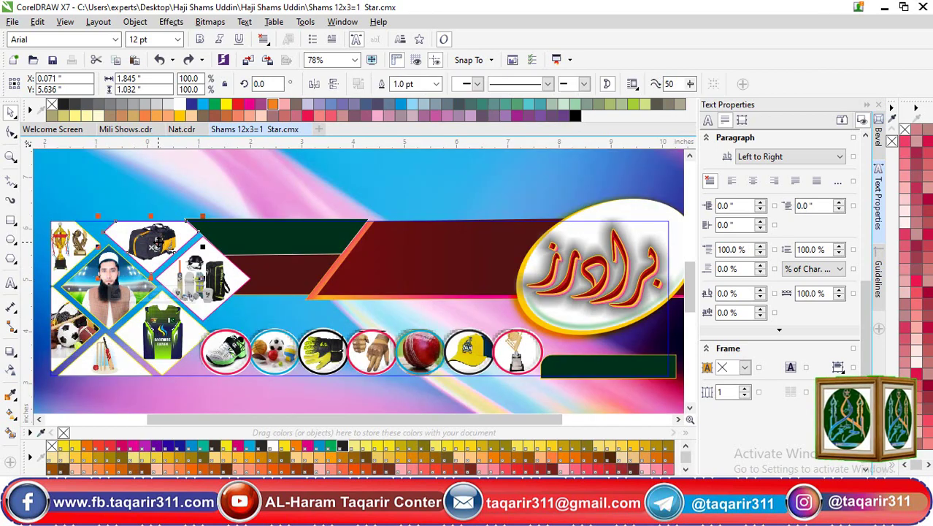
key("shift+F2")
left_click(368, 239, "ctrl")
left_click_drag(368, 240, 238, 313)
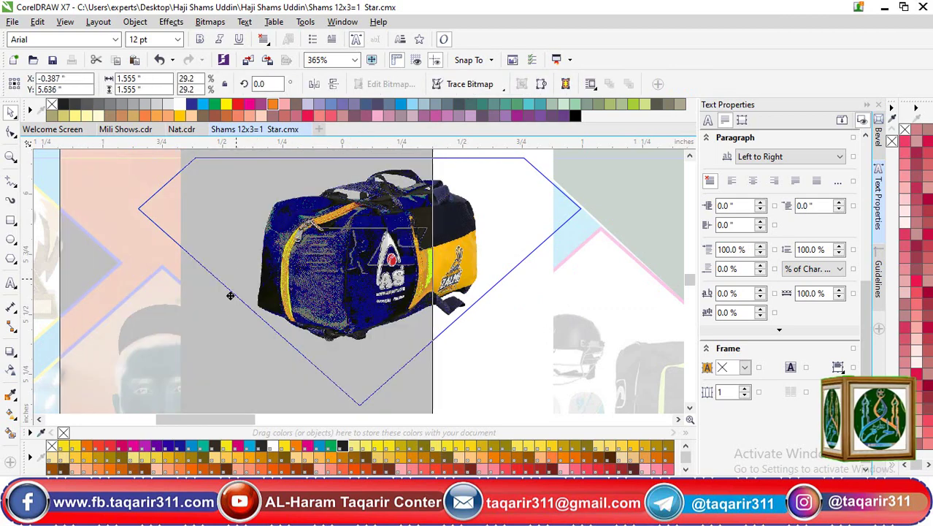
left_click_drag(281, 269, 624, 354)
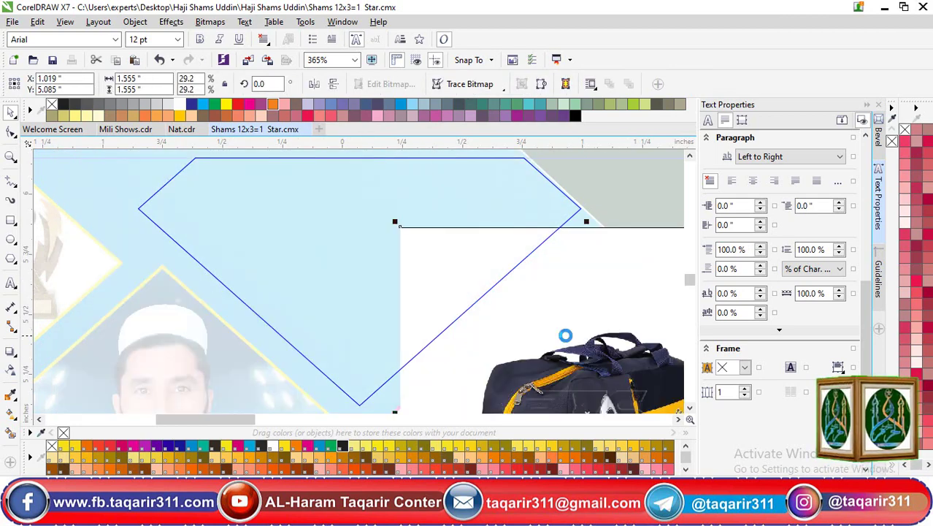
scroll(565, 335, "down", 3)
key("ctrl+z")
key("ctrl+z")
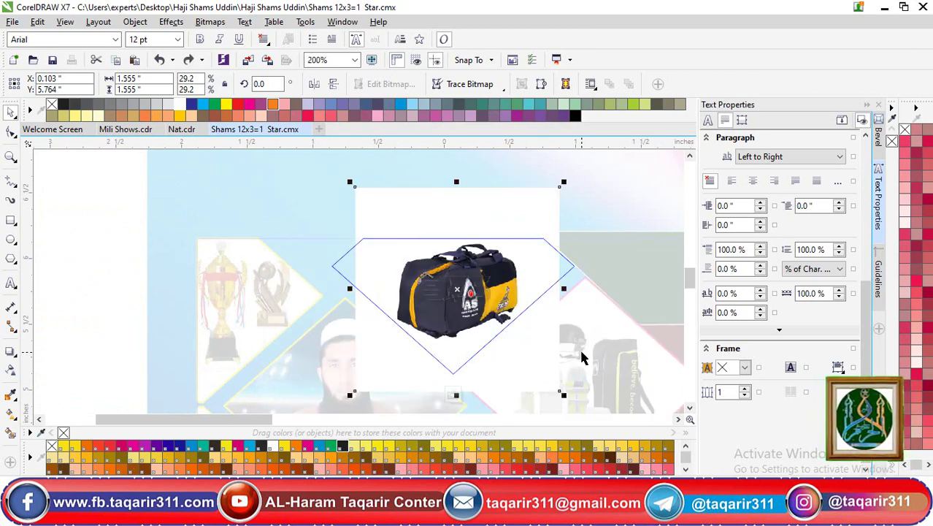
left_click(296, 255, "ctrl")
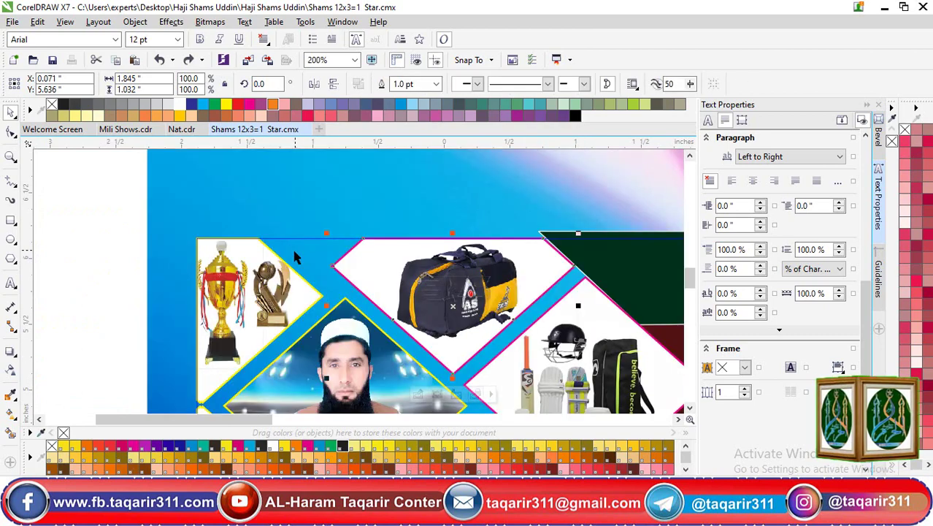
left_click(250, 292)
left_click(224, 218)
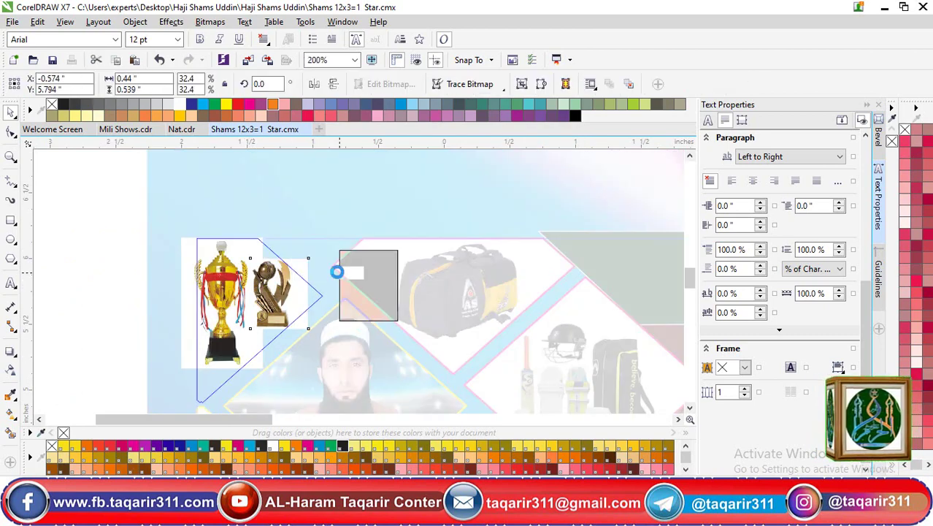
left_click_drag(245, 298, 290, 296)
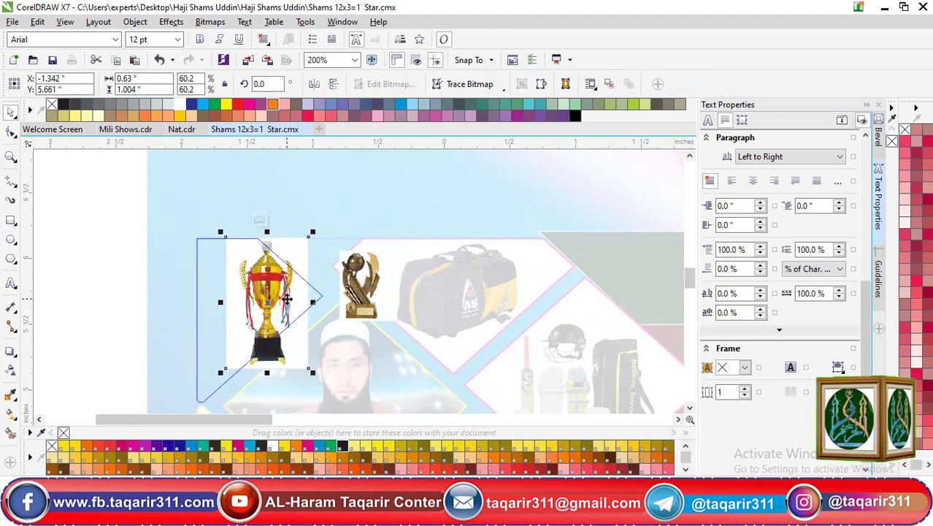
key("ctrl+z")
key("ctrl+z")
left_click(312, 307, "ctrl")
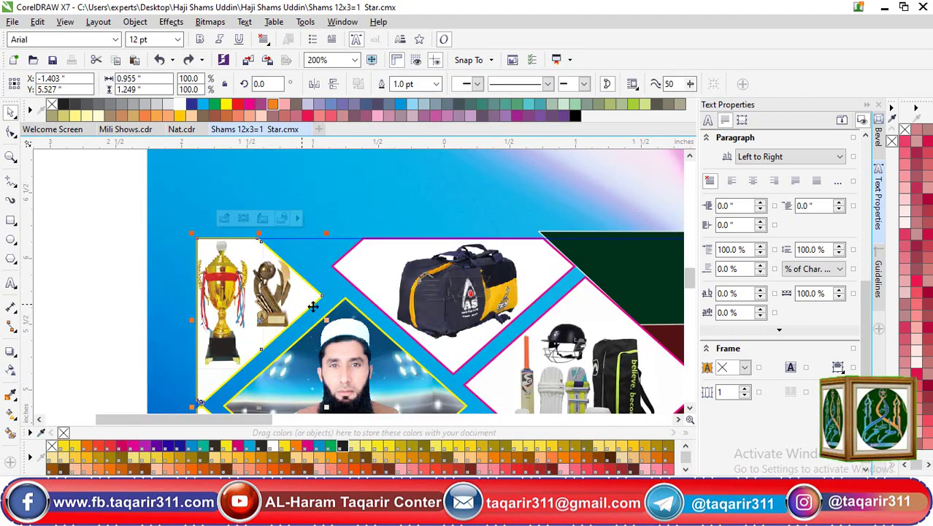
left_click(556, 372)
key("shift+F2")
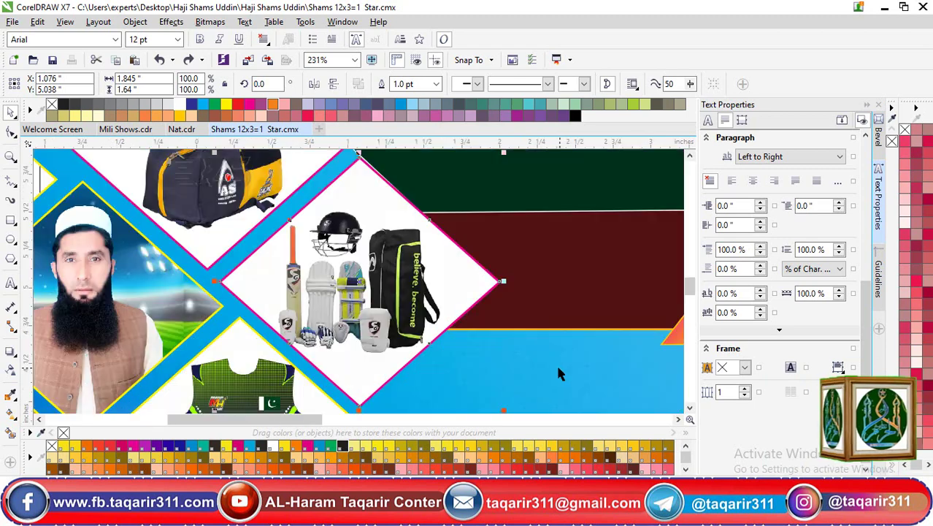
left_click(420, 299, "ctrl")
left_click_drag(374, 310, 528, 284)
key("ctrl+z")
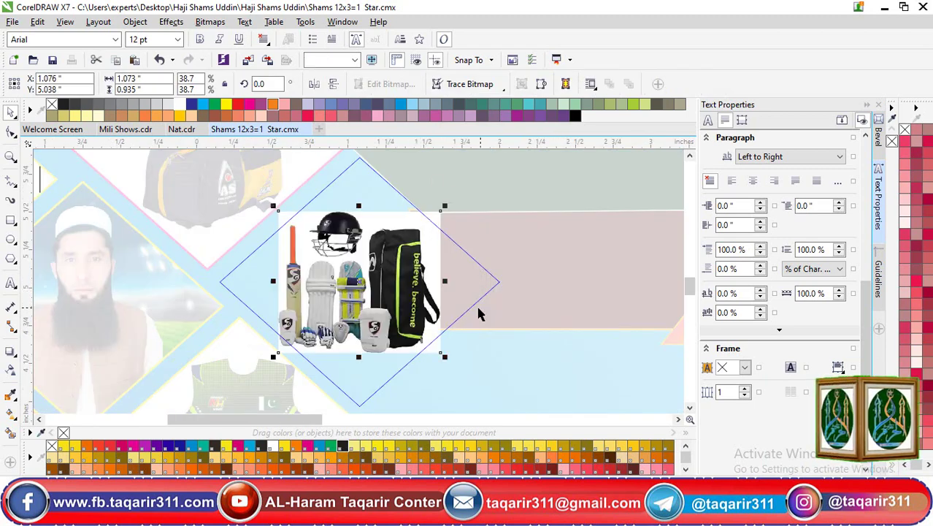
left_click(467, 315, "ctrl")
scroll(385, 320, "down", 3)
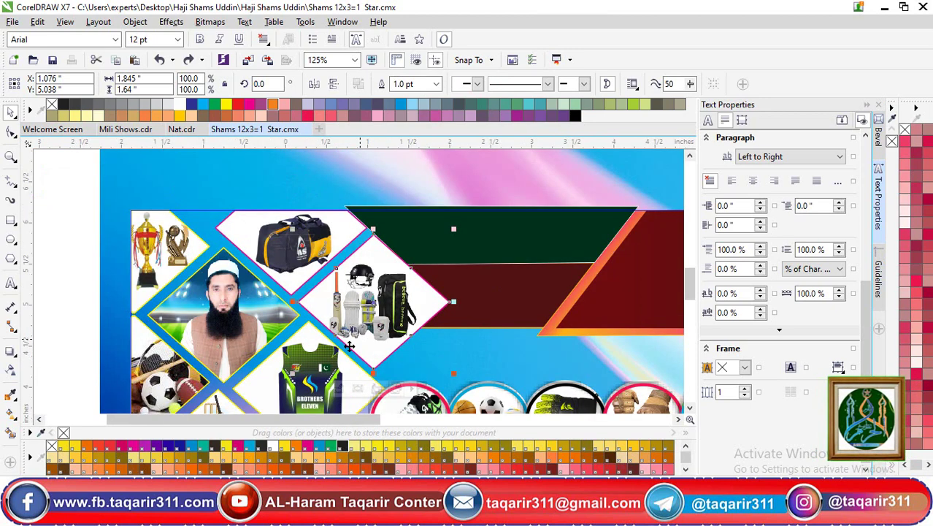
Move the jersey diamond onto the banner centre and keep the jersey centred inside its frame
left_click(321, 373)
left_click_drag(321, 372, 356, 329)
left_click(475, 313, "ctrl")
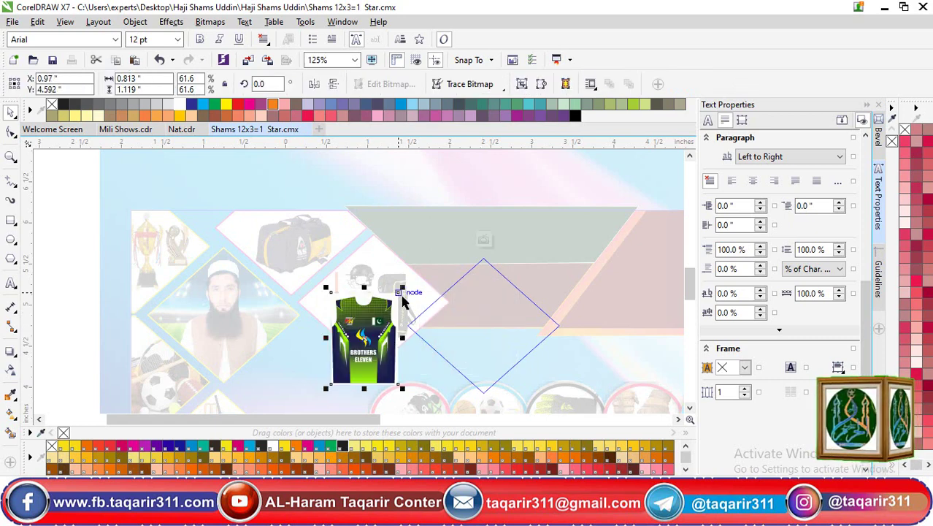
left_click_drag(401, 292, 575, 219)
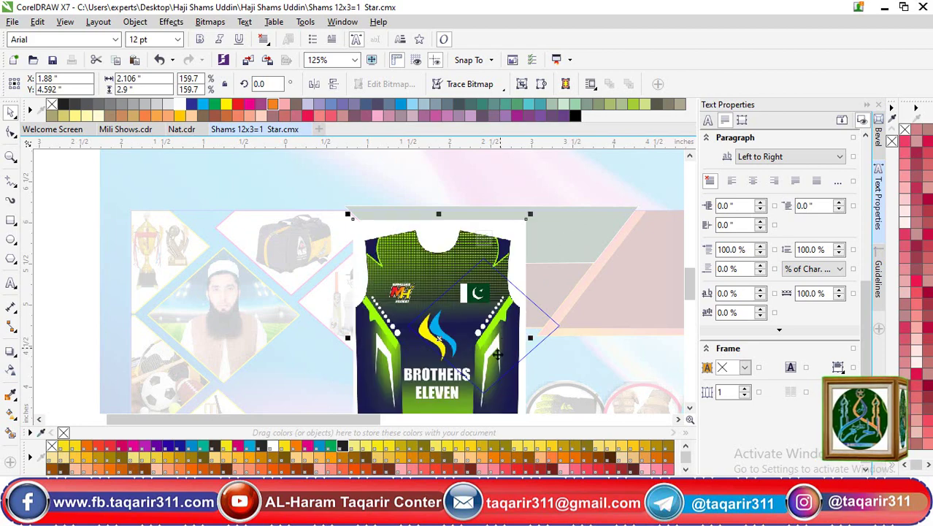
left_click_drag(497, 354, 517, 308)
key("ctrl+z")
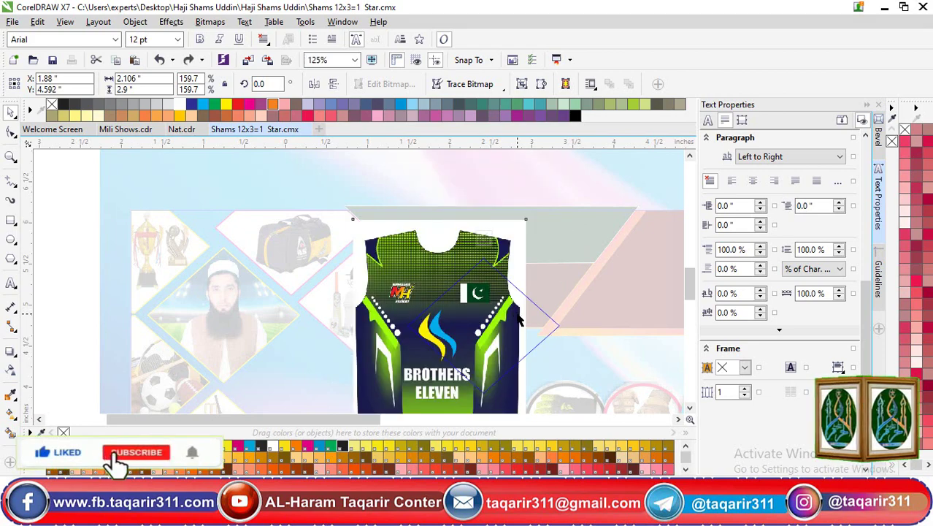
key("ctrl+z")
key("ctrl+z")
key("ctrl+z")
left_click(518, 324, "ctrl")
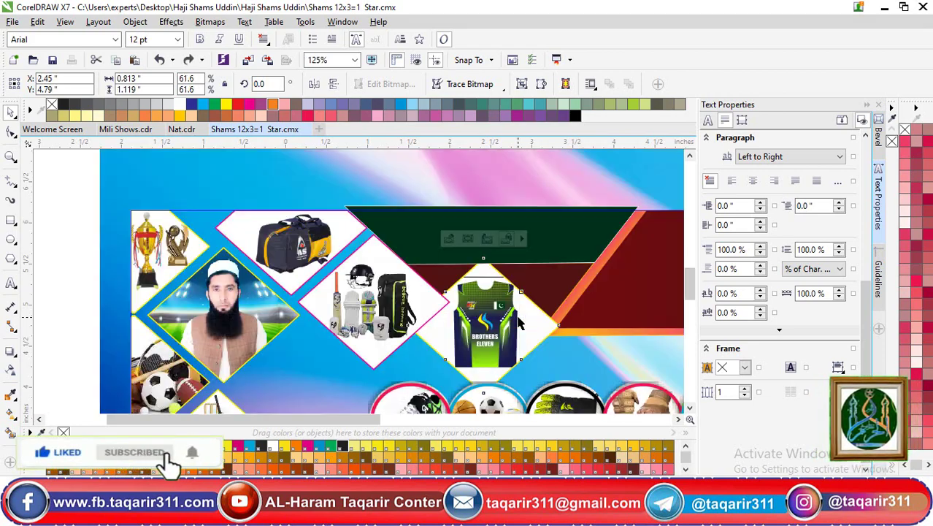
key("ctrl+z")
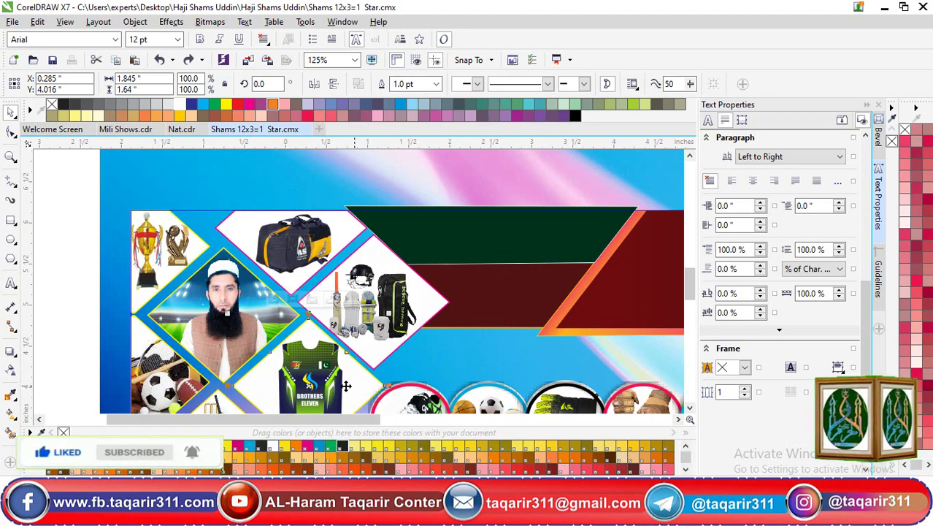
key("shift+F4")
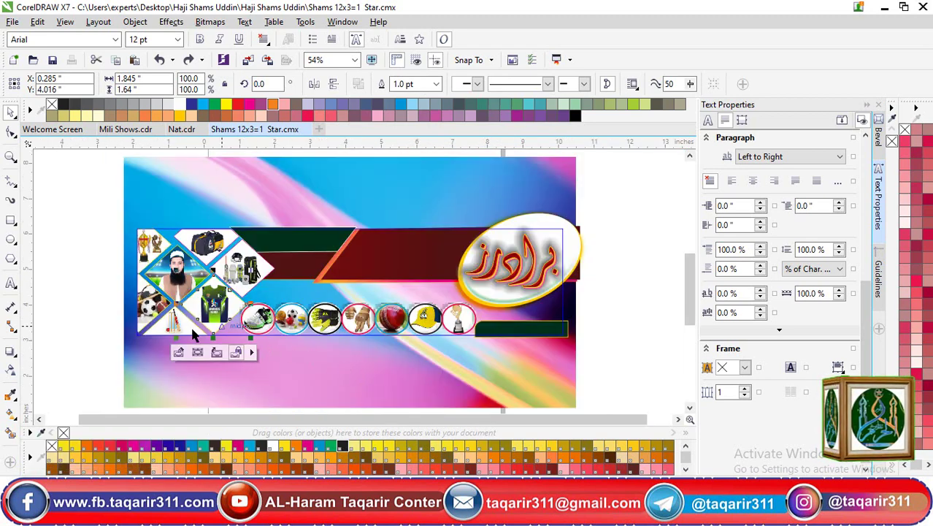
Leave the cricket bat picture in its triangle after trying and undoing a shift inside the PowerClip
left_click(175, 330, "ctrl")
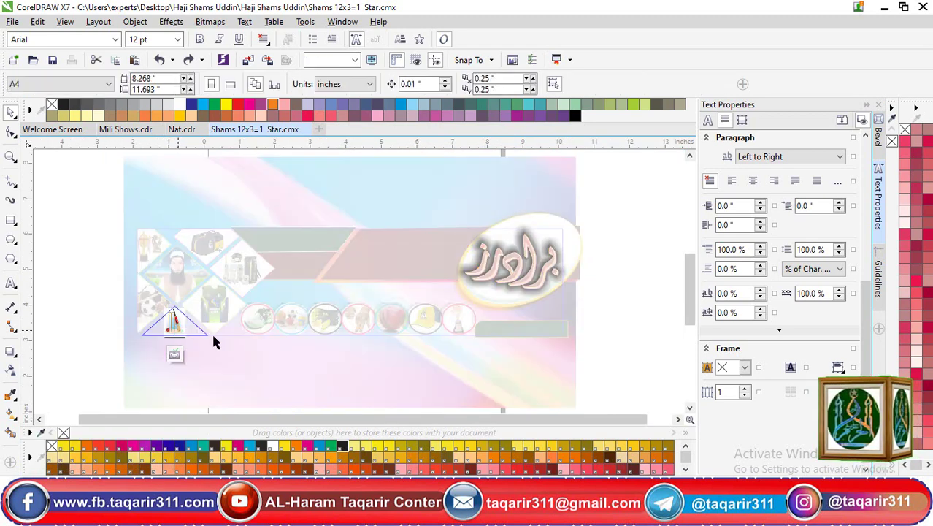
key("shift+F2")
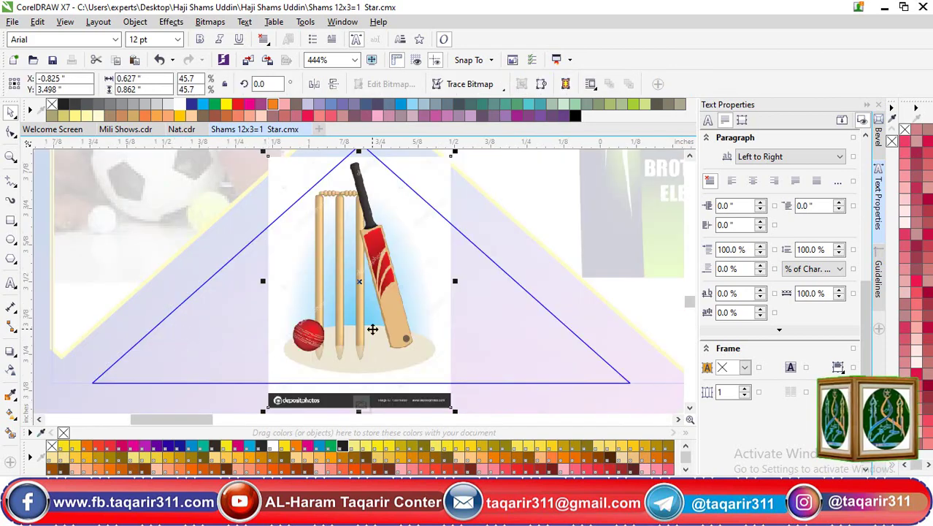
left_click_drag(372, 329, 222, 336)
key("ctrl+z")
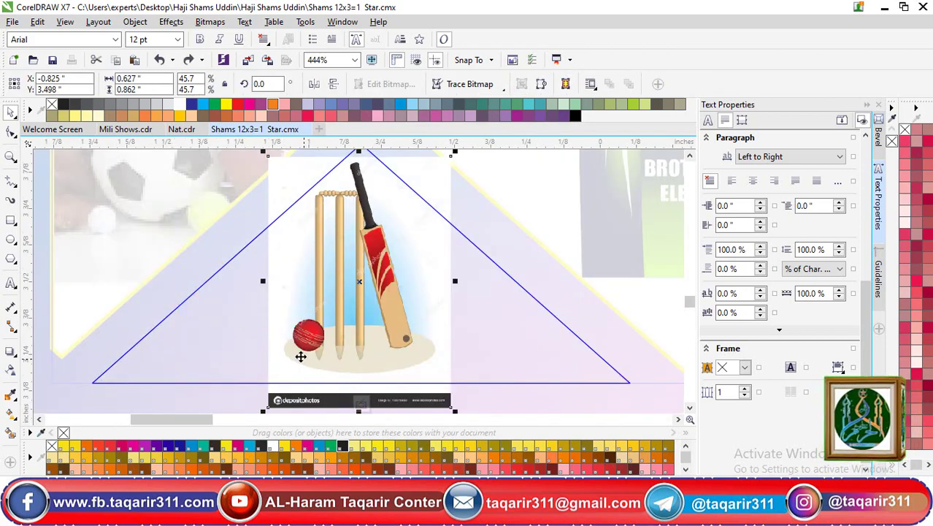
scroll(299, 354, "down", 2)
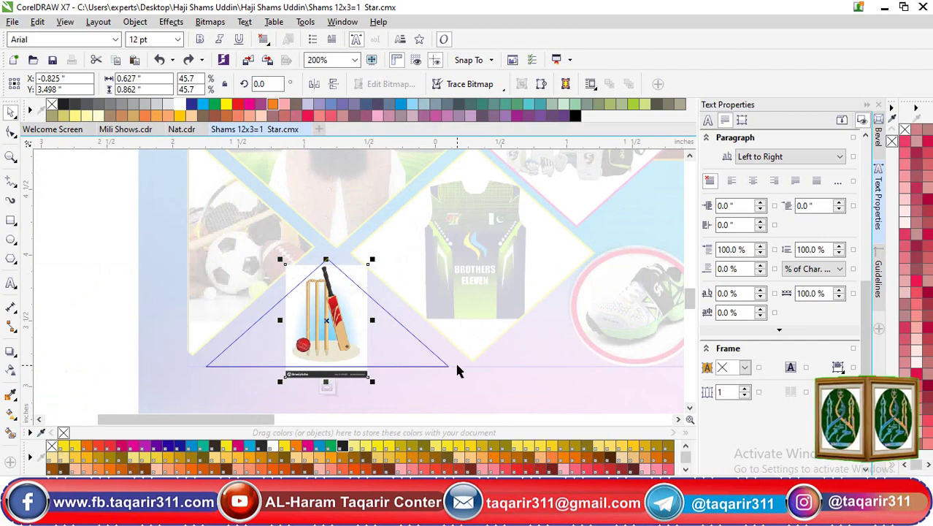
left_click(456, 370, "ctrl")
left_click(634, 325)
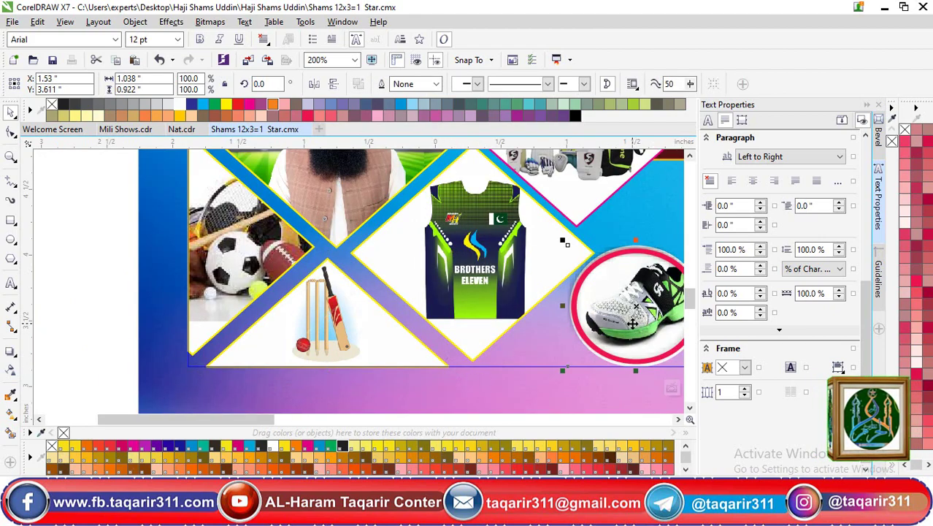
Move the shoe circle and re-centre the shoe photo inside its round frame
key("shift+F2")
left_click(407, 330)
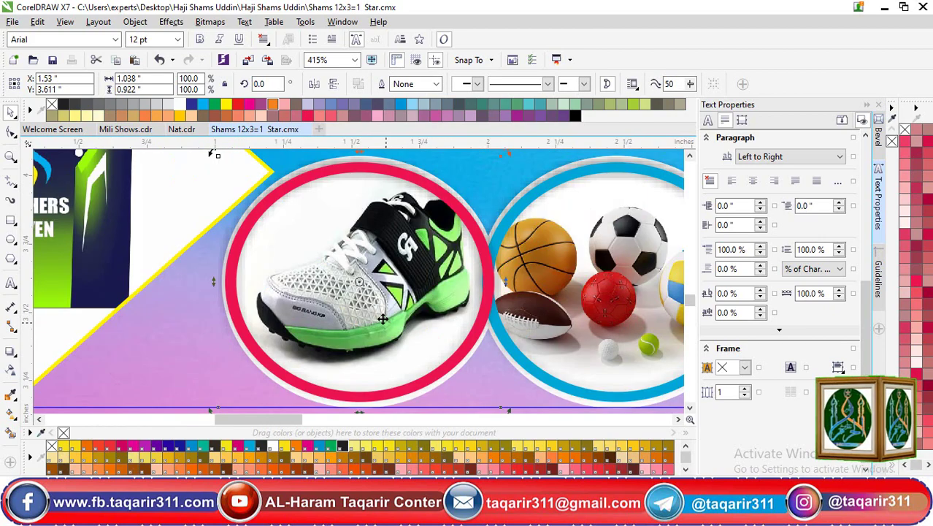
left_click_drag(384, 305, 397, 378)
left_click(447, 301, "ctrl")
left_click_drag(308, 360, 366, 362)
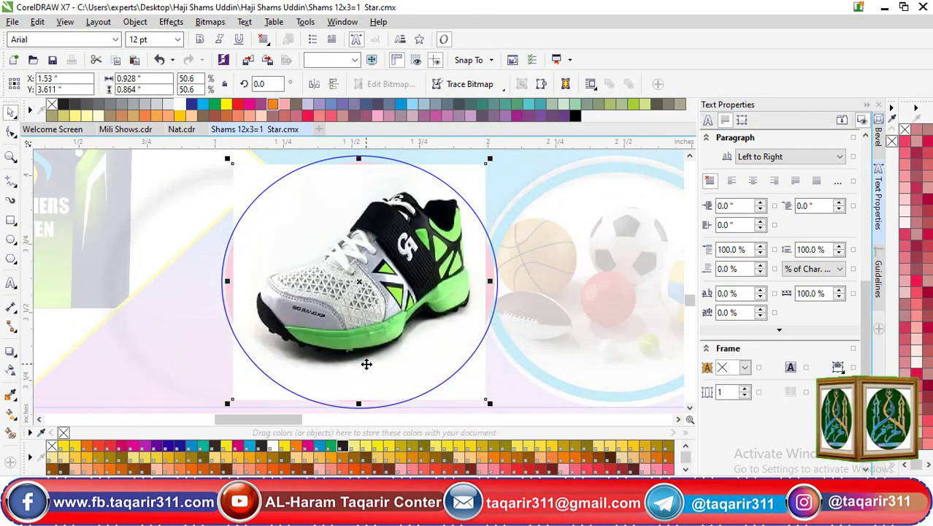
left_click(367, 363, "ctrl")
left_click(366, 369)
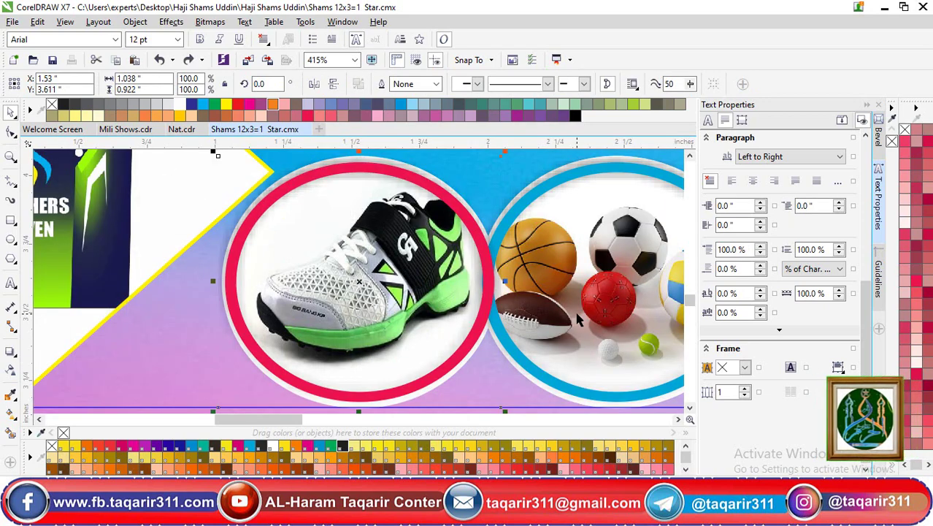
left_click_drag(365, 301, 372, 332)
Check the ball circle's contents and move the gloves circle, undoing the stray gloves photo move
left_click(609, 299, "ctrl")
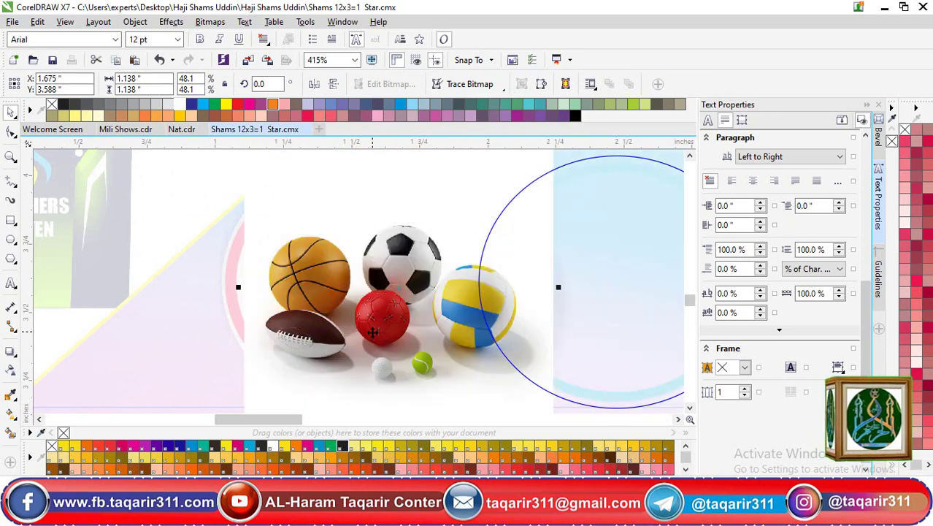
left_click(370, 335, "ctrl")
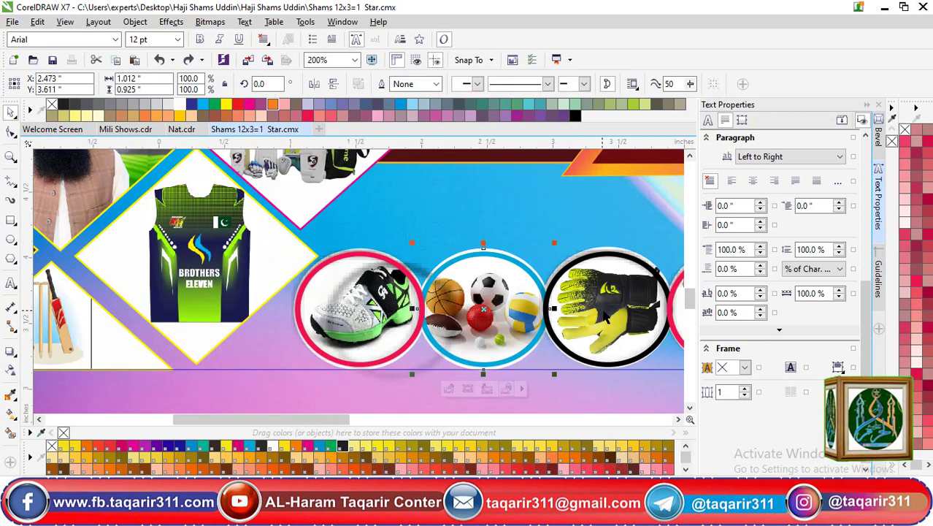
left_click(606, 310)
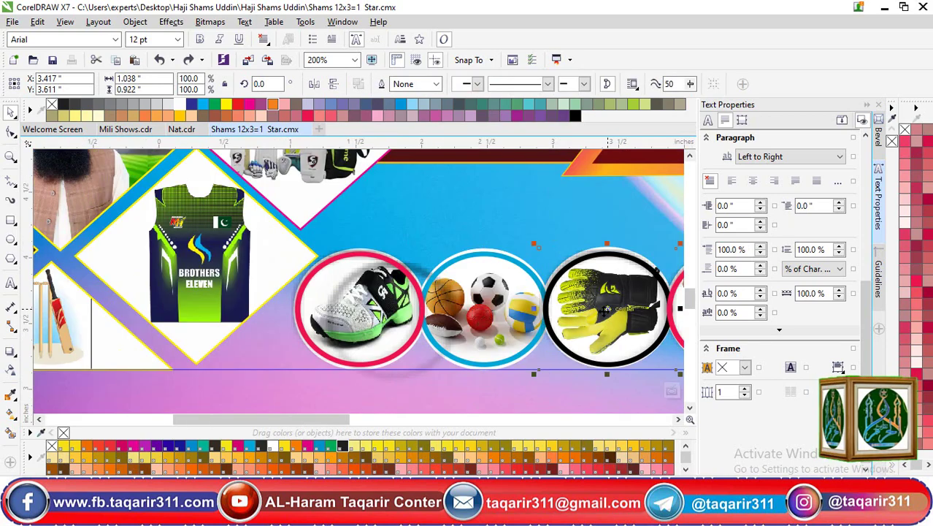
left_click_drag(590, 314, 488, 330)
left_click(603, 336, "ctrl")
left_click(603, 336)
key("ctrl+z")
left_click(570, 330, "ctrl")
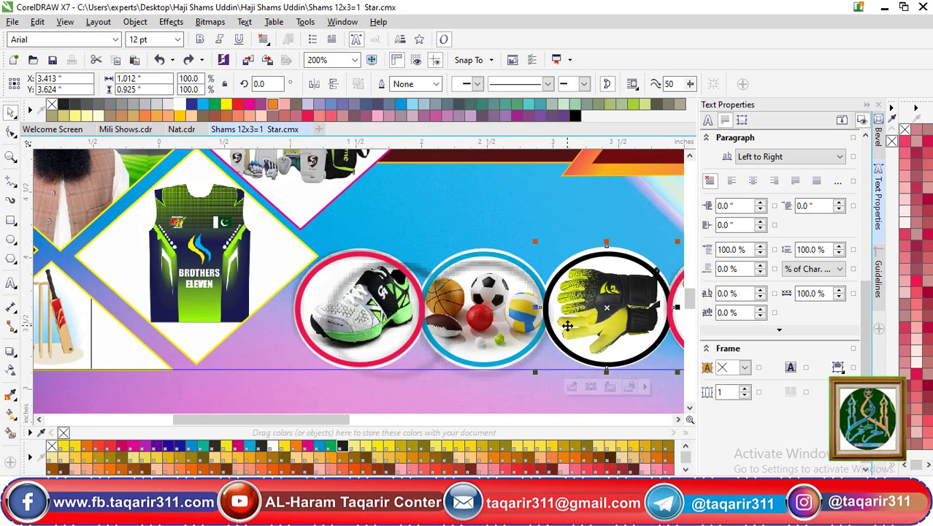
Inspect the trophy circle's photo inside its frame, leaving it unchanged
scroll(616, 292, "down", 1)
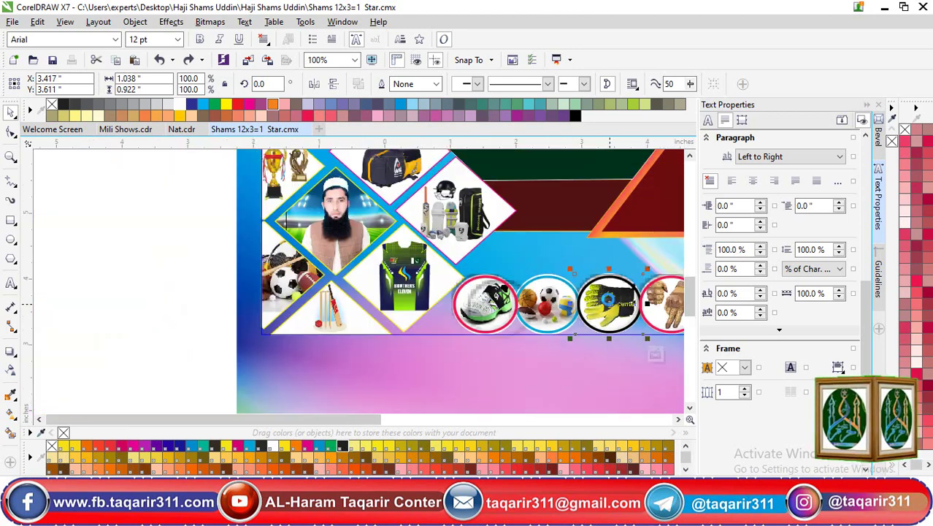
scroll(532, 258, "right", 10)
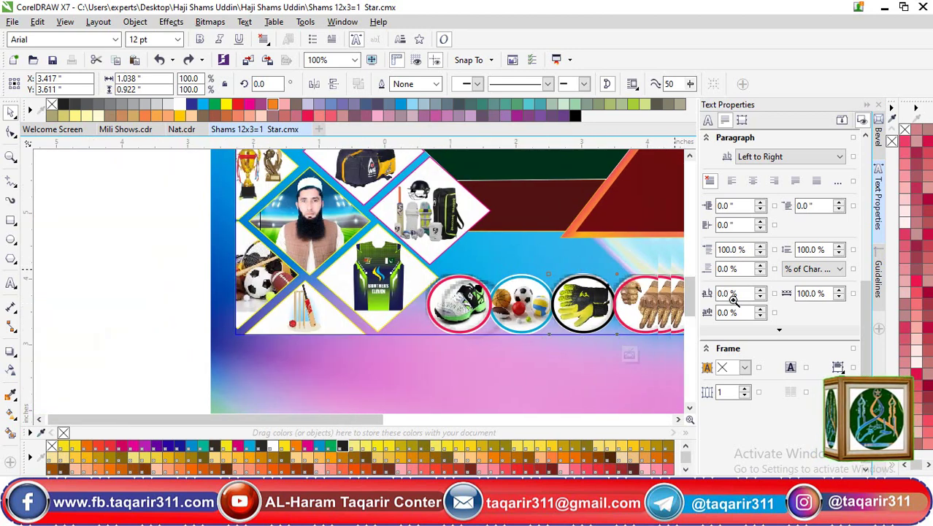
scroll(690, 342, "right", 5)
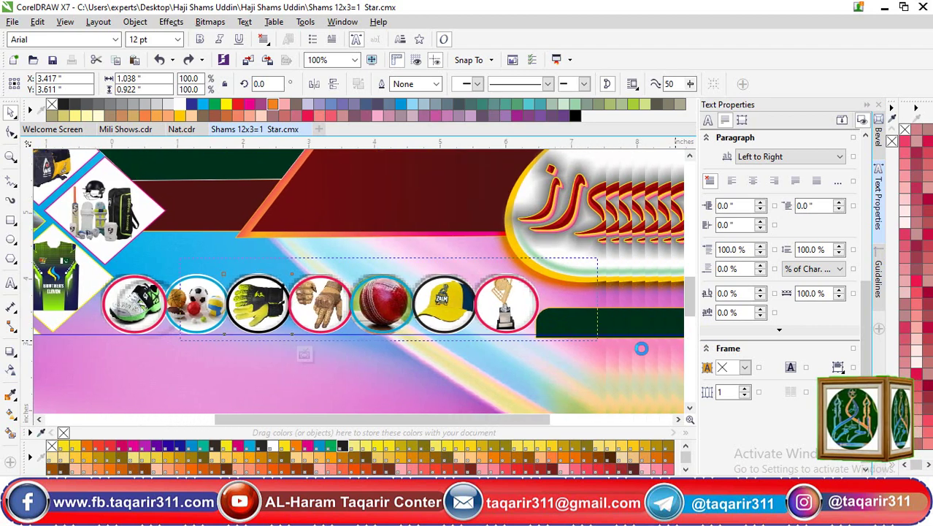
scroll(555, 299, "up", 1)
left_click(504, 293)
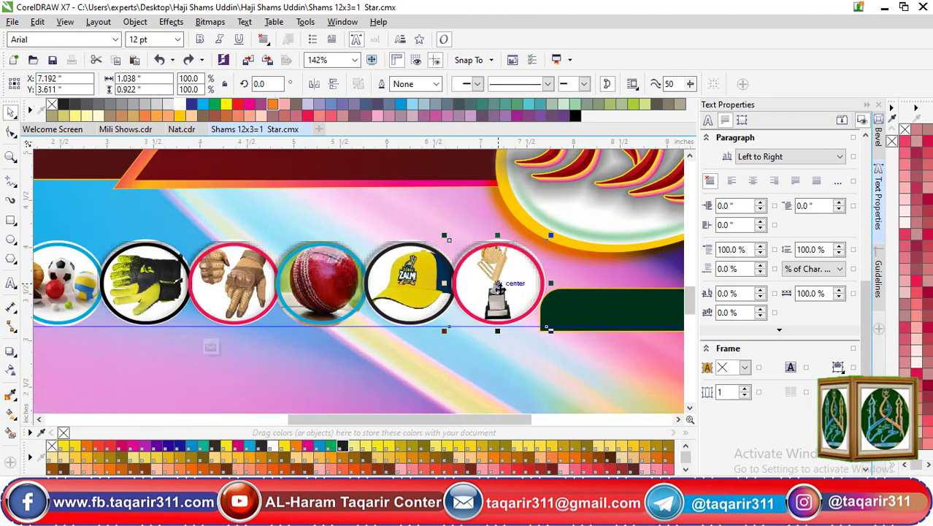
left_click(495, 298)
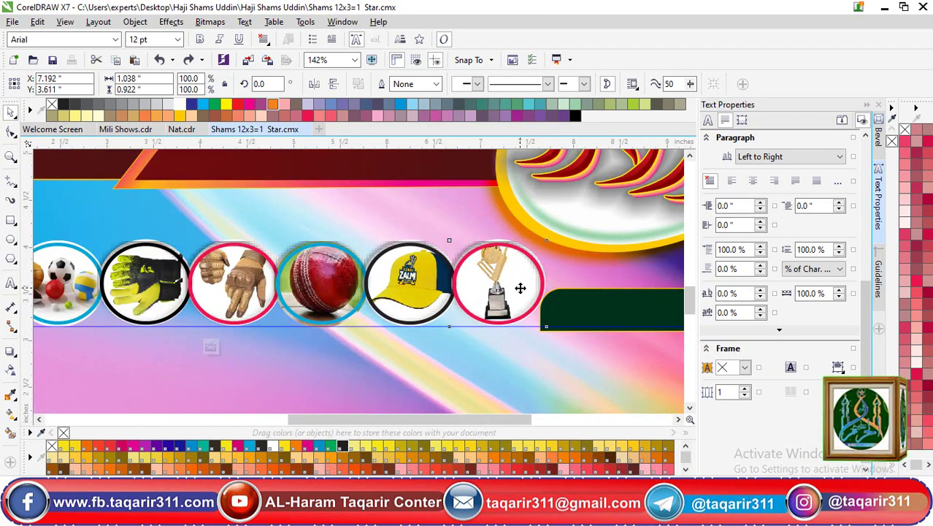
left_click(475, 305)
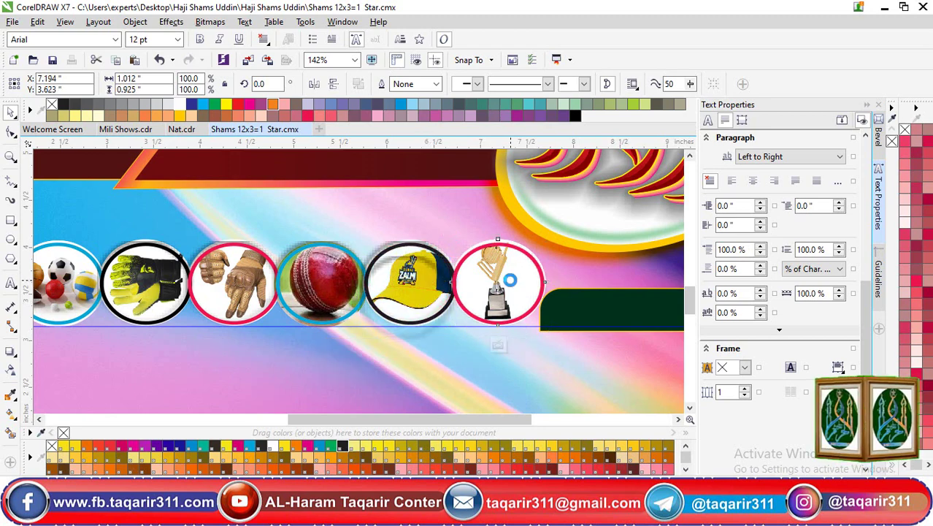
left_click(471, 302, "ctrl")
left_click(463, 298)
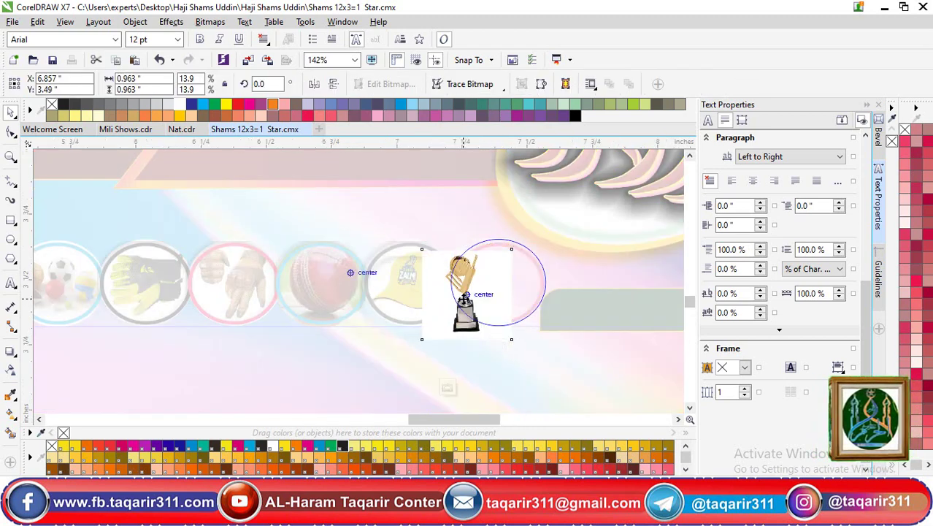
key("shift+F2")
left_click(457, 298, "ctrl")
scroll(449, 297, "down", 4)
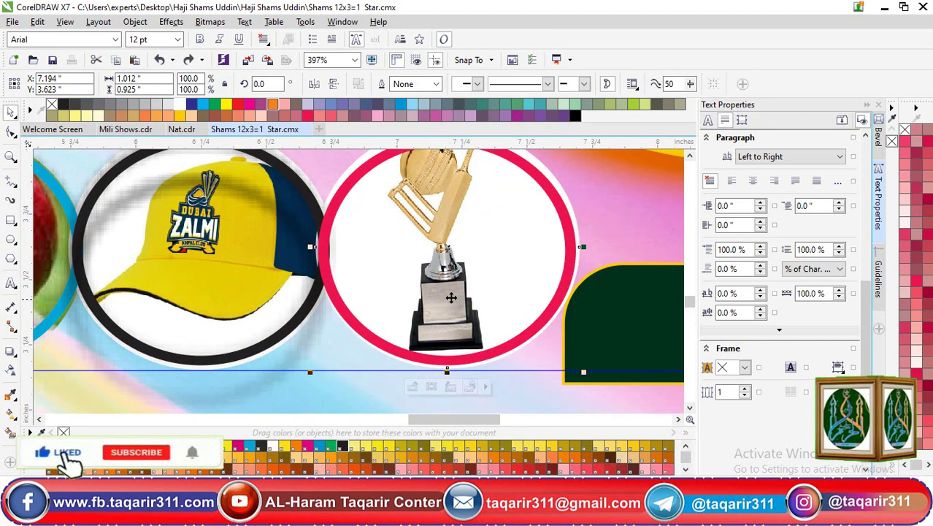
Select the yellow cap circle, the dark green rectangle and a piece of the Urdu title
left_click(326, 303)
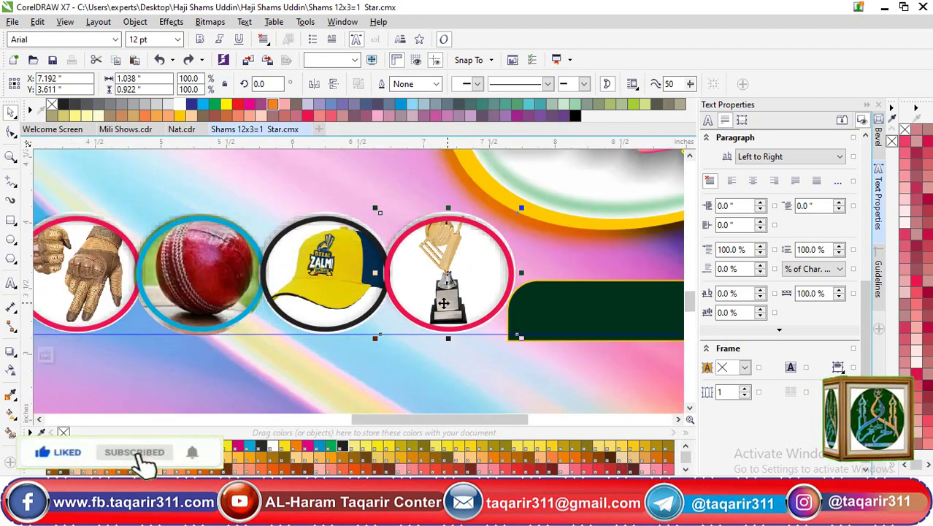
left_click(590, 306)
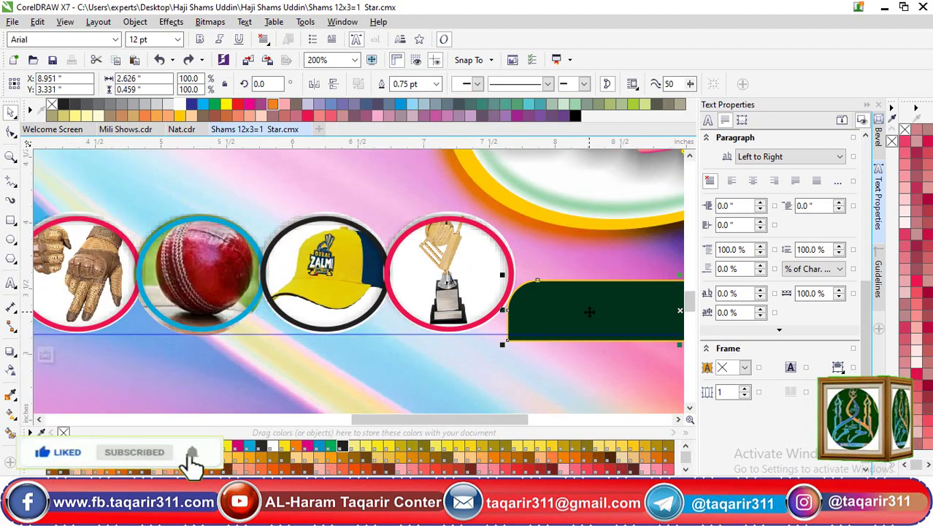
scroll(587, 308, "down", 2)
scroll(615, 232, "down", 1)
left_click(622, 230)
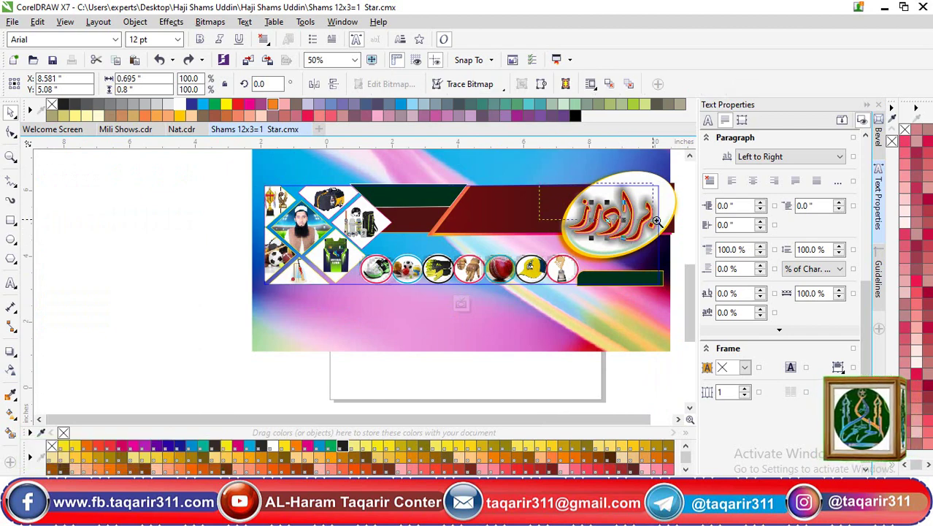
scroll(656, 220, "up", 3)
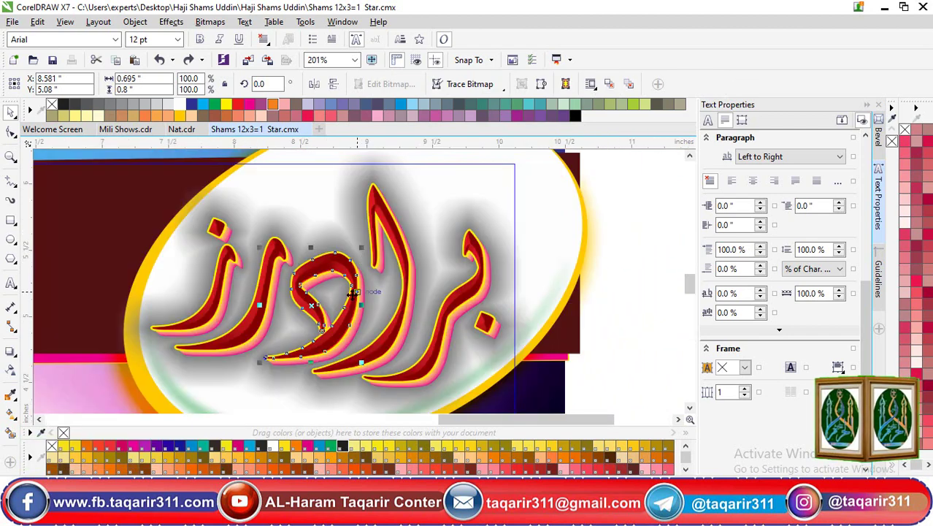
left_click_drag(314, 305, 419, 285)
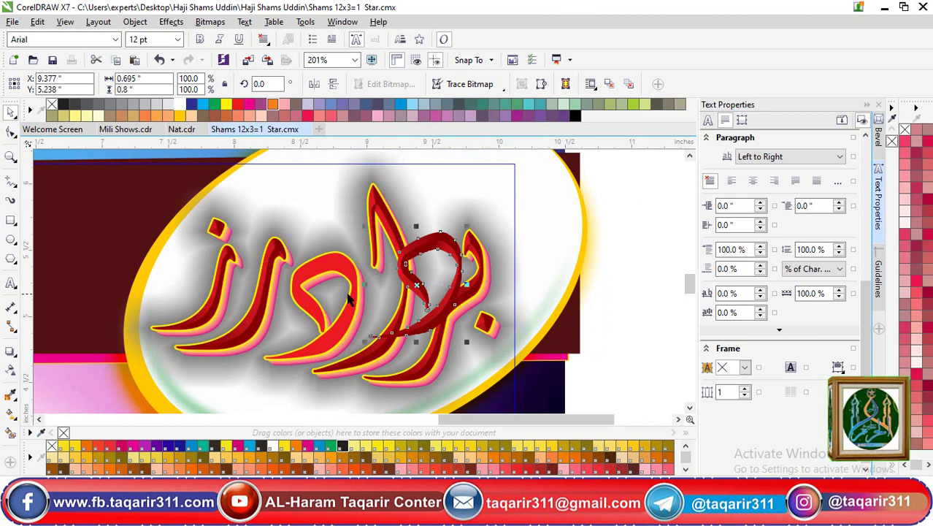
left_click_drag(353, 266, 308, 282)
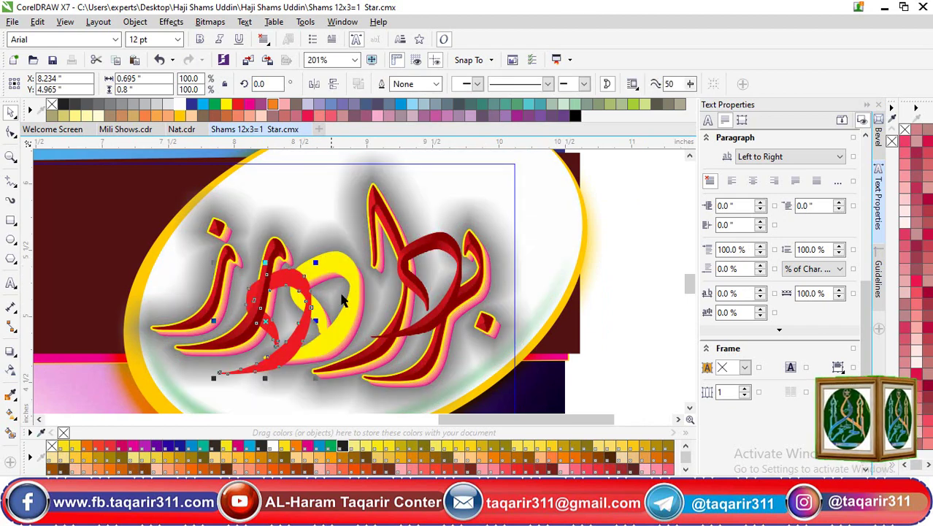
left_click(353, 268)
key("F10")
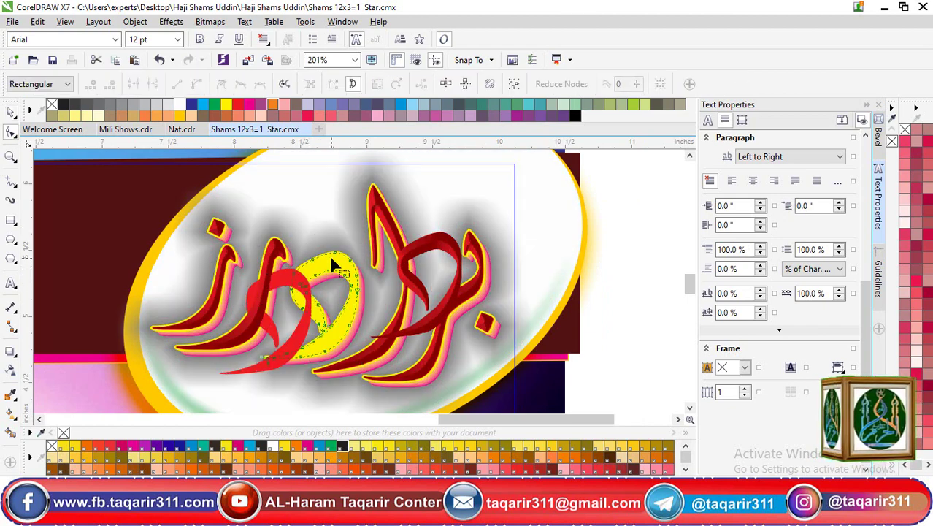
key("space")
left_click_drag(332, 261, 333, 180)
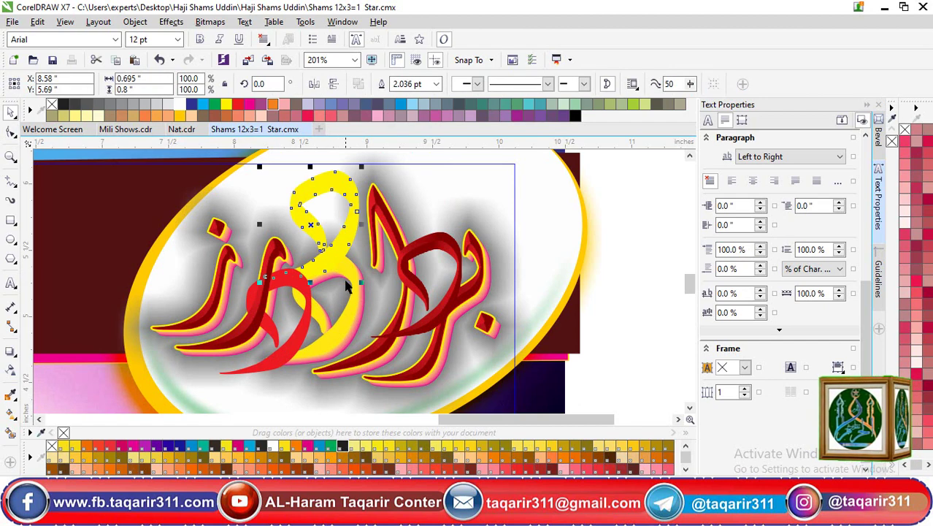
left_click_drag(351, 266, 416, 296)
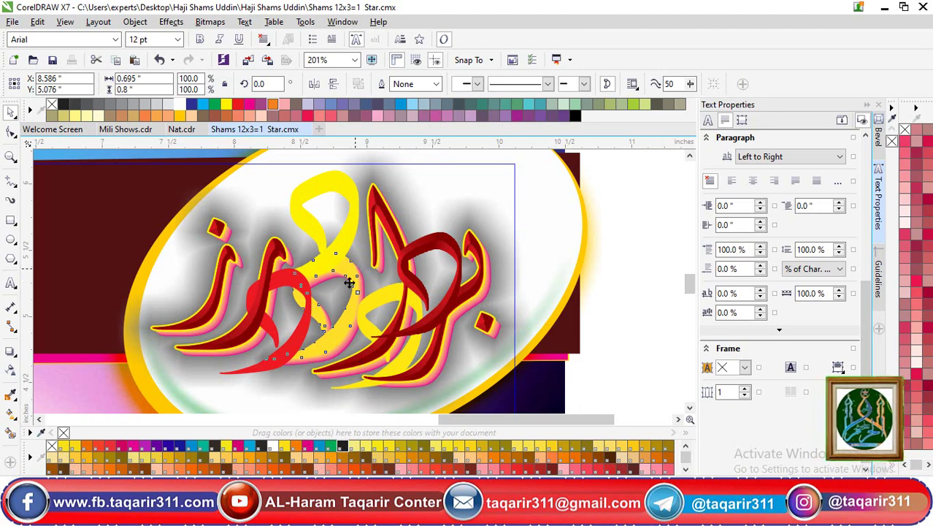
left_click_drag(351, 275, 473, 290)
left_click(476, 290)
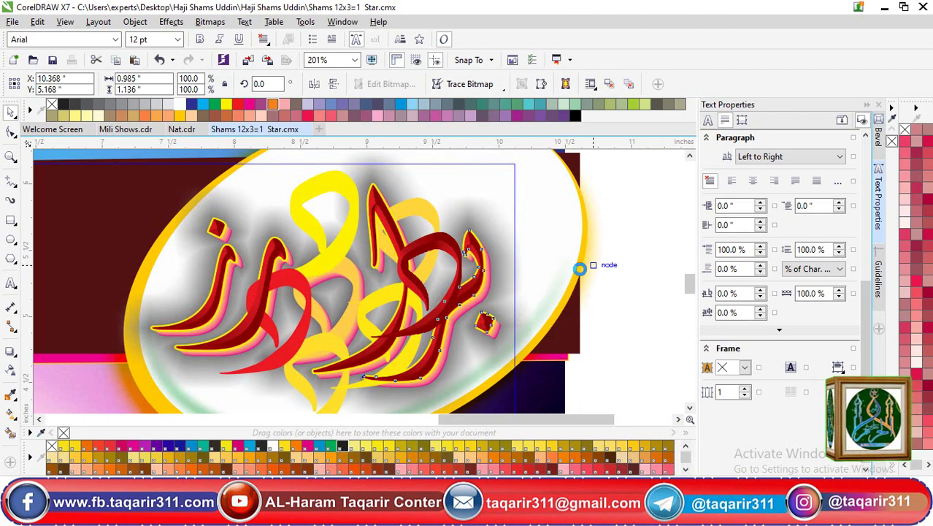
left_click_drag(474, 281, 593, 269)
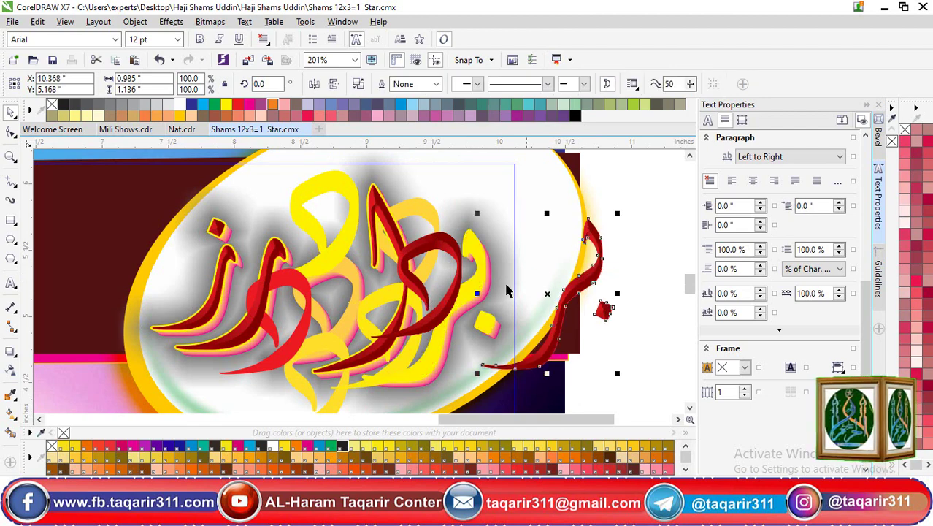
key("F10")
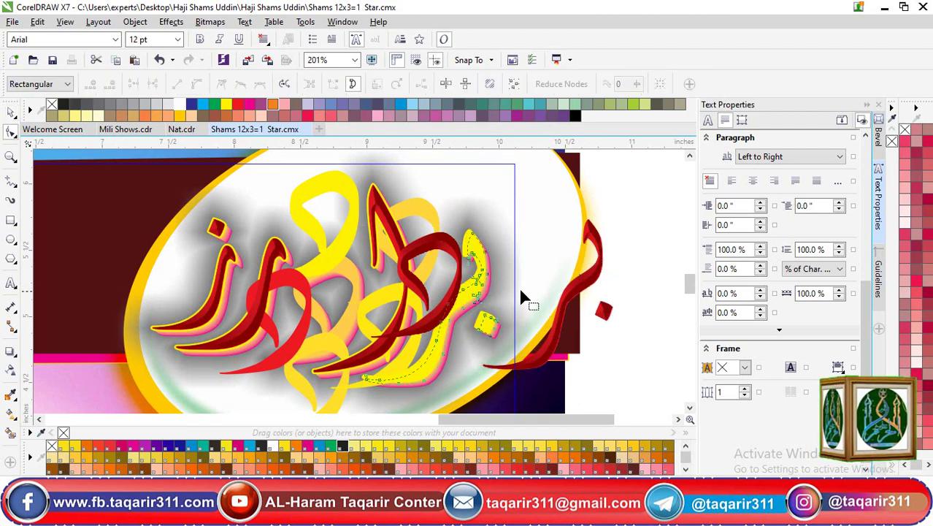
key("space")
left_click_drag(462, 294, 636, 294)
key("ctrl+z")
key("ctrl+z")
key("ctrl+z")
key("ctrl+z")
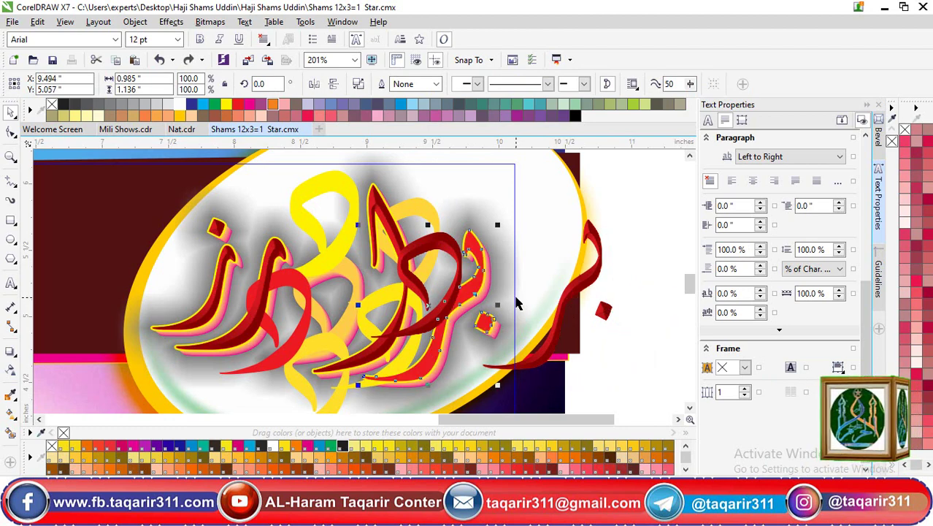
key("ctrl+z")
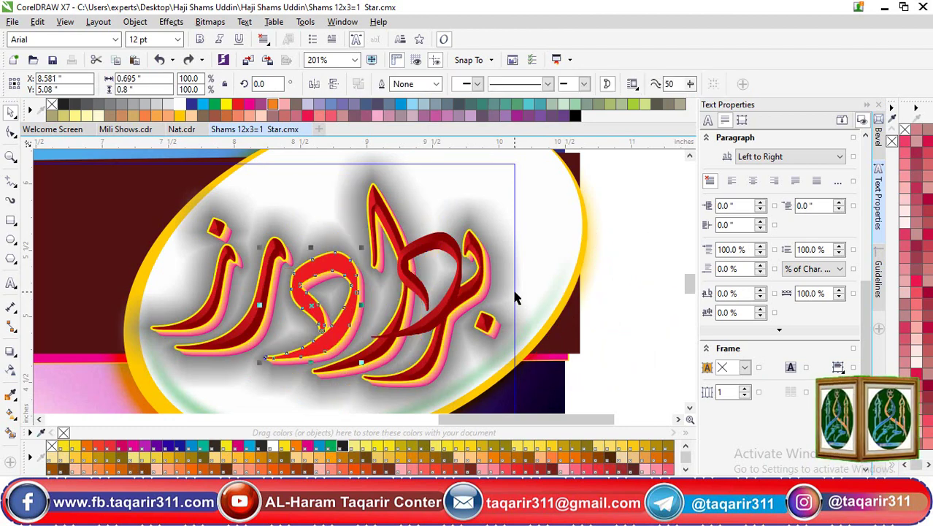
key("ctrl+z")
scroll(514, 291, "down", 2)
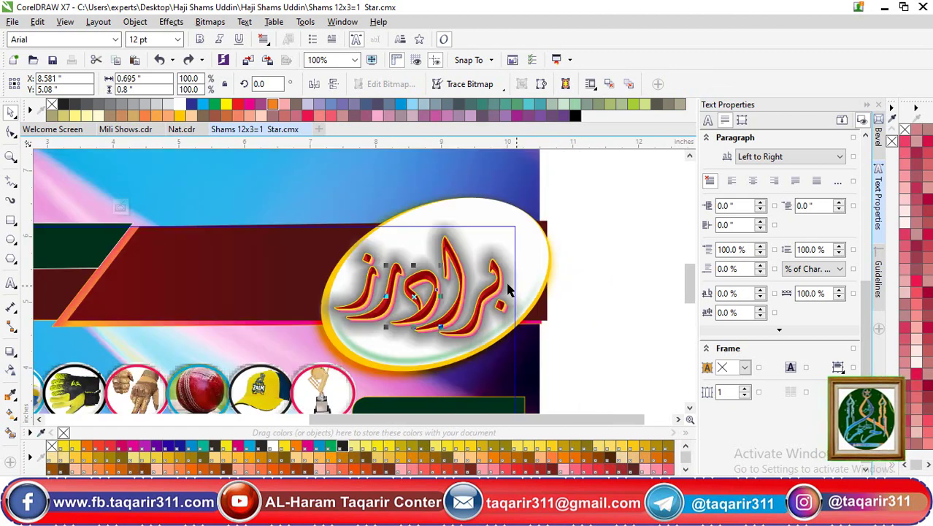
Add a short 'pasl' text line above the banner and finish the PowerClip editing
left_click(628, 252)
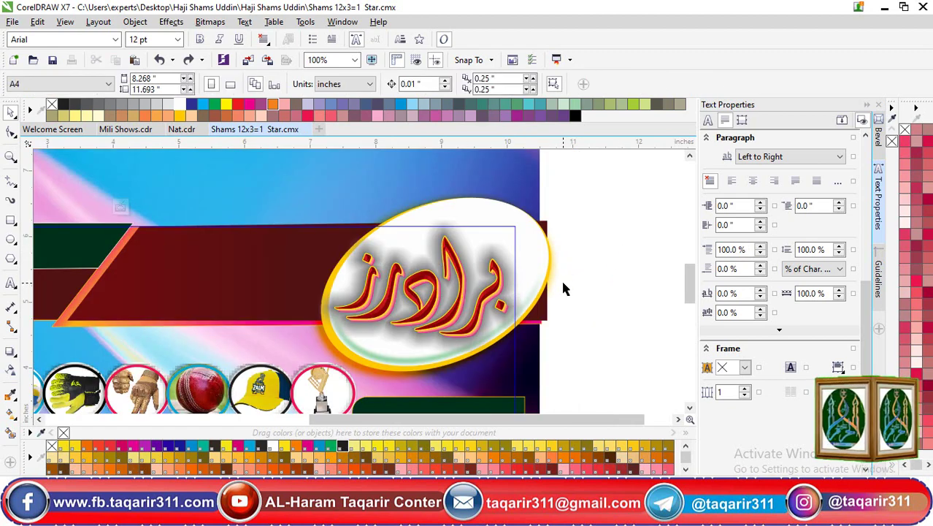
key("shift+F4")
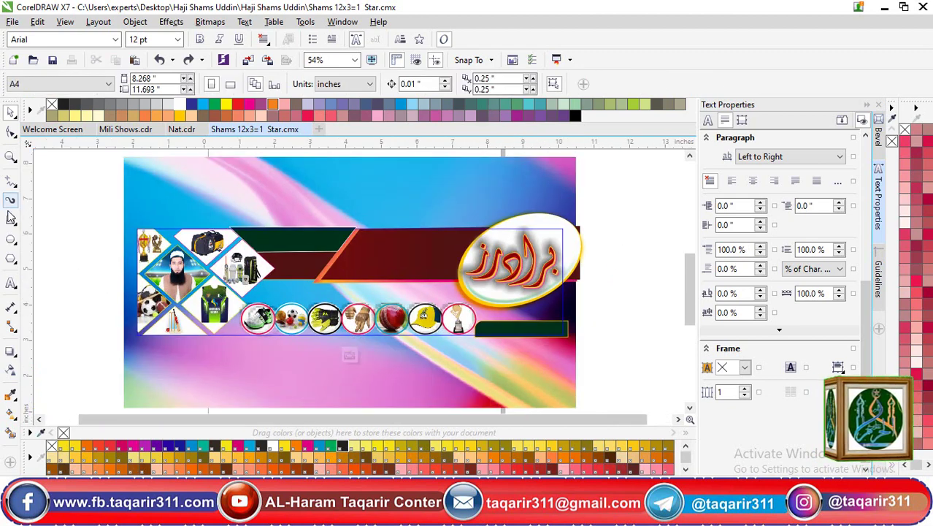
left_click(11, 283)
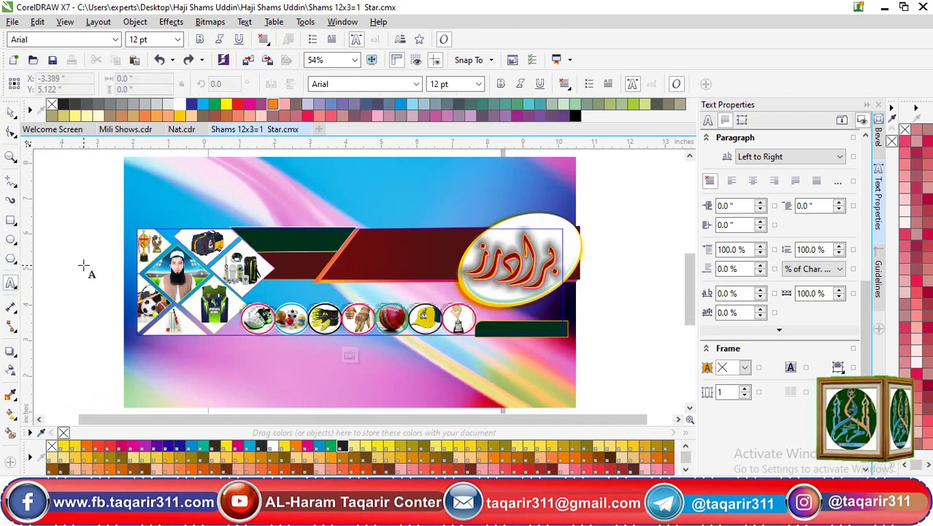
left_click(212, 332)
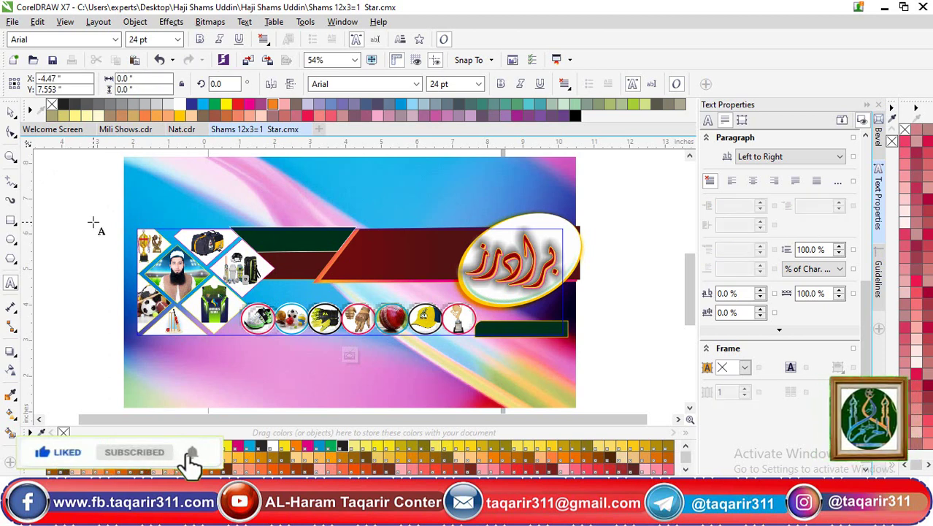
left_click(350, 356)
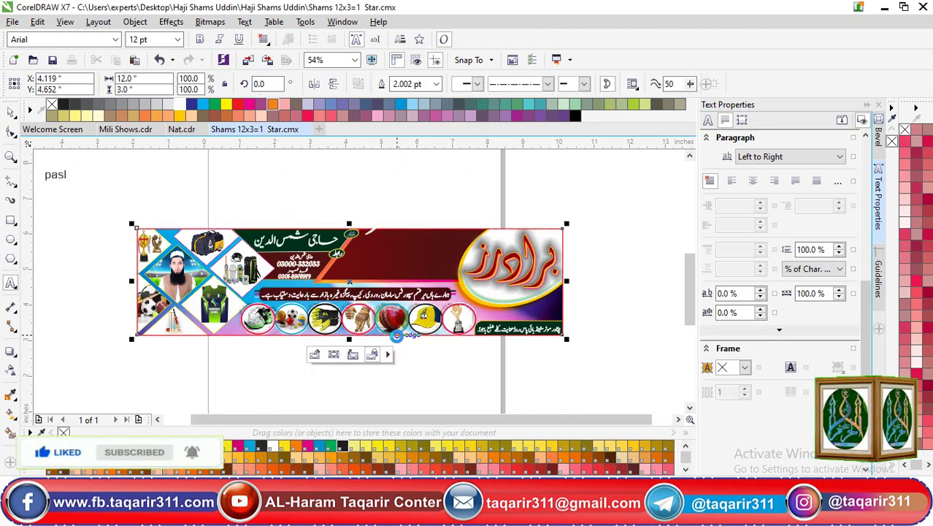
Rewrite the short text as the 'Pasword NO 1:' note followed by the password
left_click(82, 180)
left_click(62, 175)
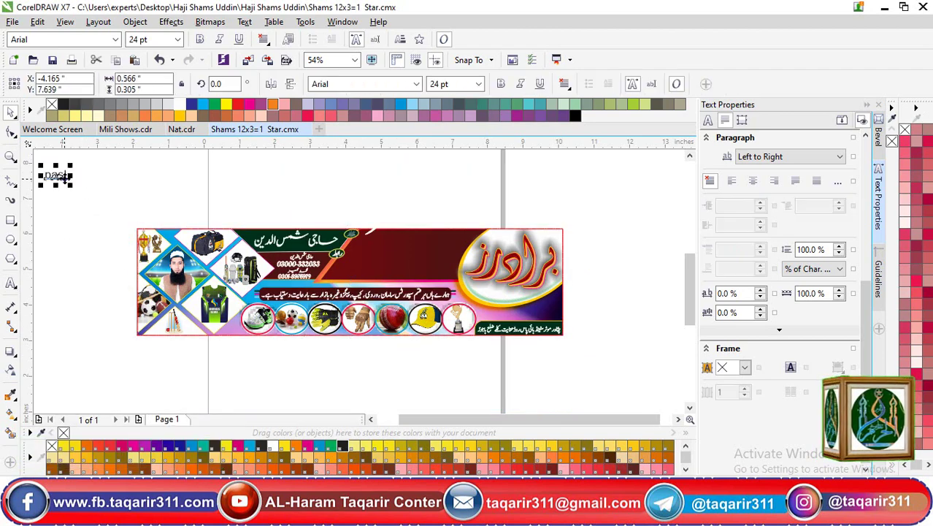
double_click(61, 175)
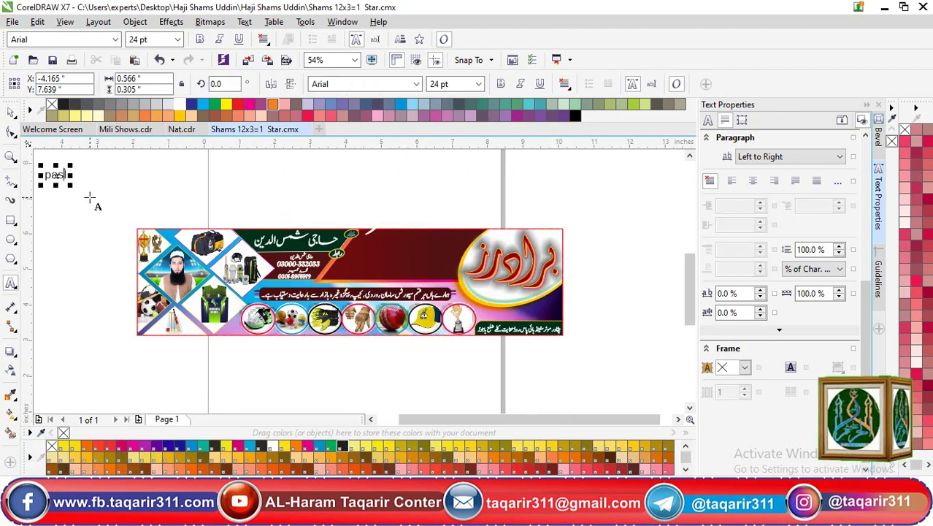
key("BackSpace")
key("BackSpace")
key("BackSpace")
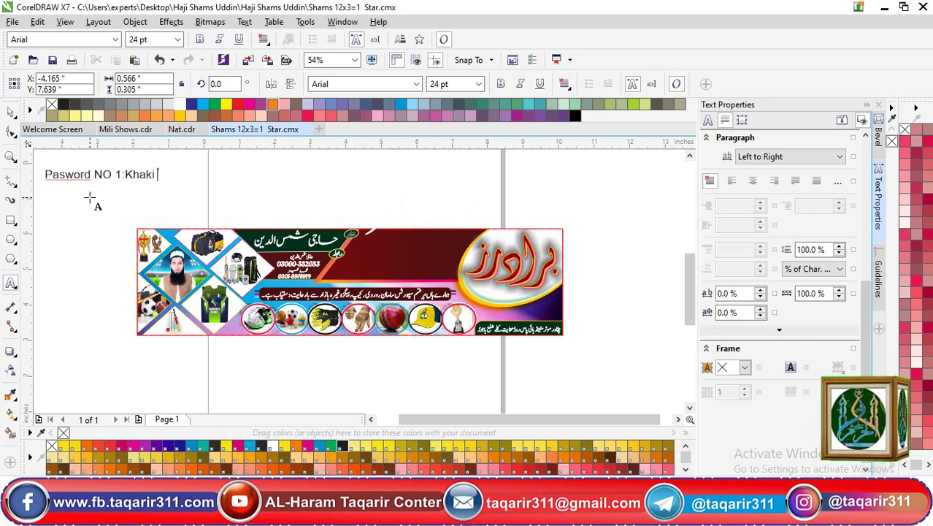
key("Escape")
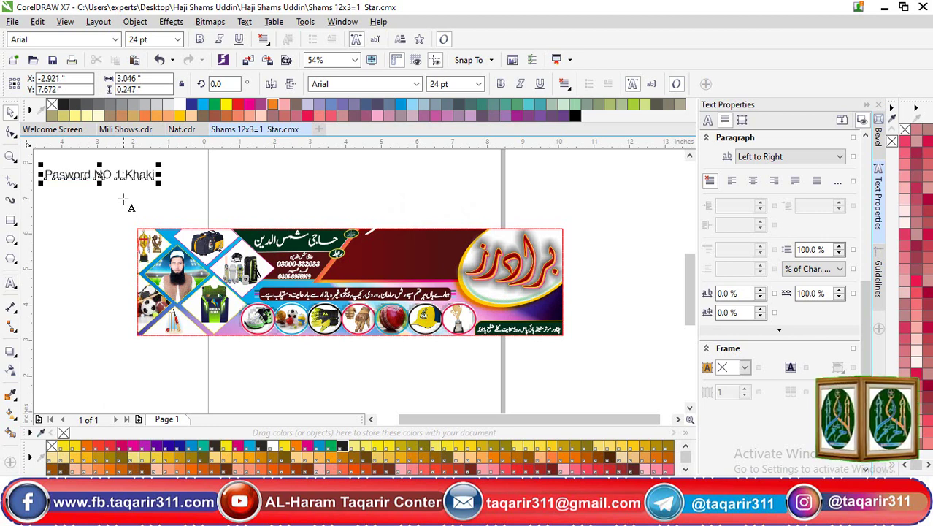
key("shift+F2")
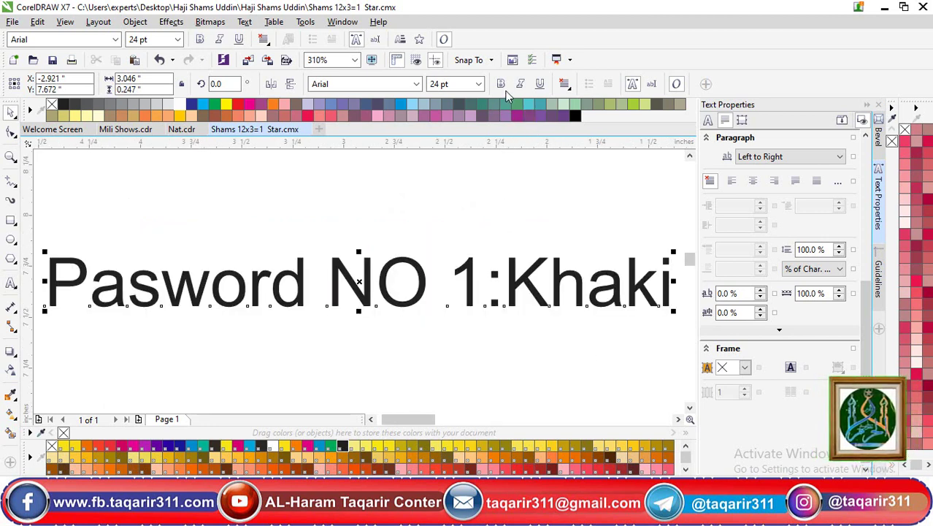
Make the password note bold, then draw and delete a stray small rectangle
left_click(501, 84)
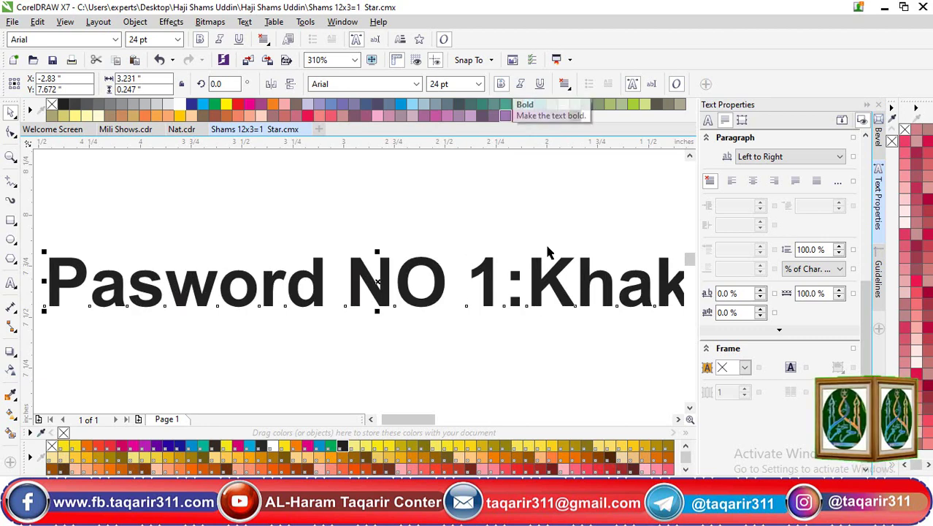
left_click(11, 219)
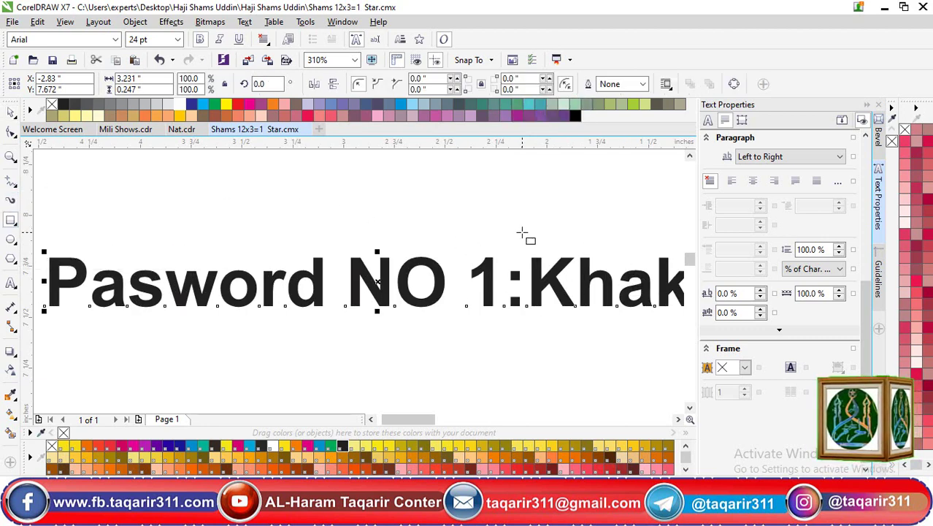
left_click_drag(522, 233, 626, 331)
key("shift+F2")
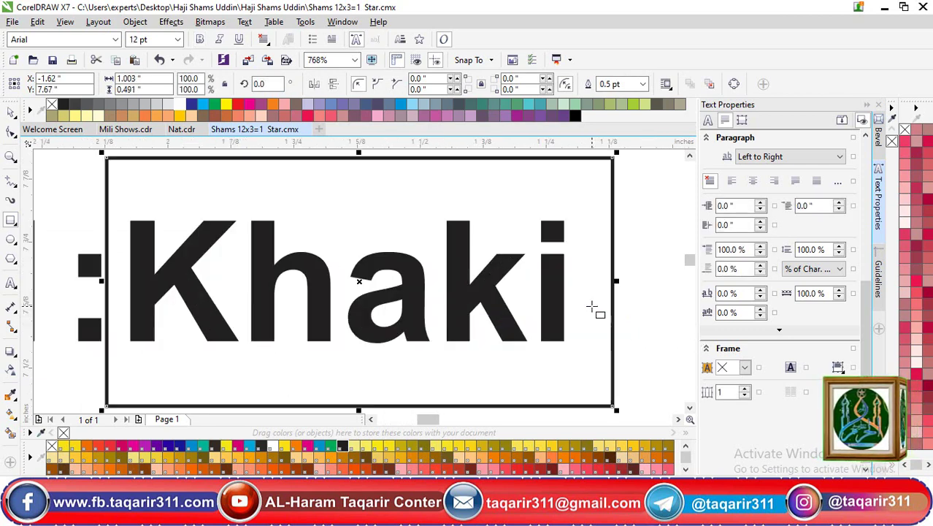
scroll(575, 321, "down", 2)
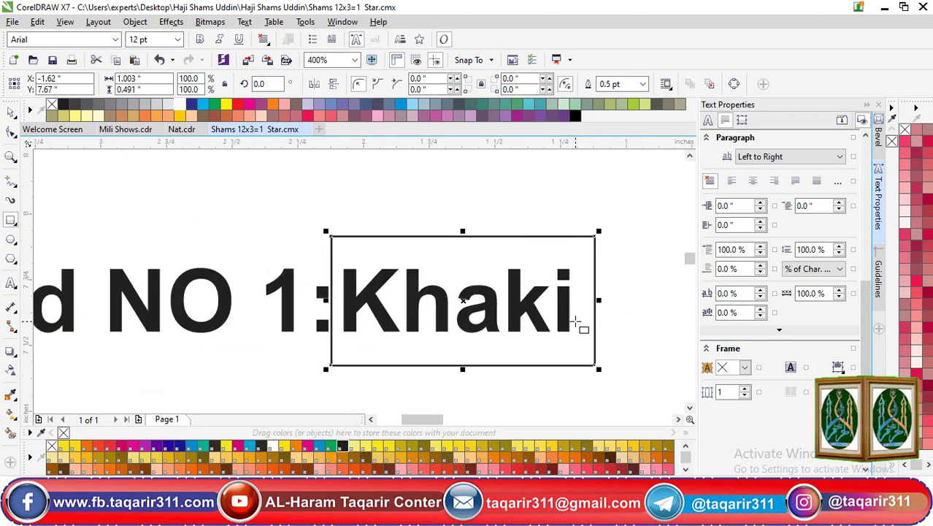
key("F4")
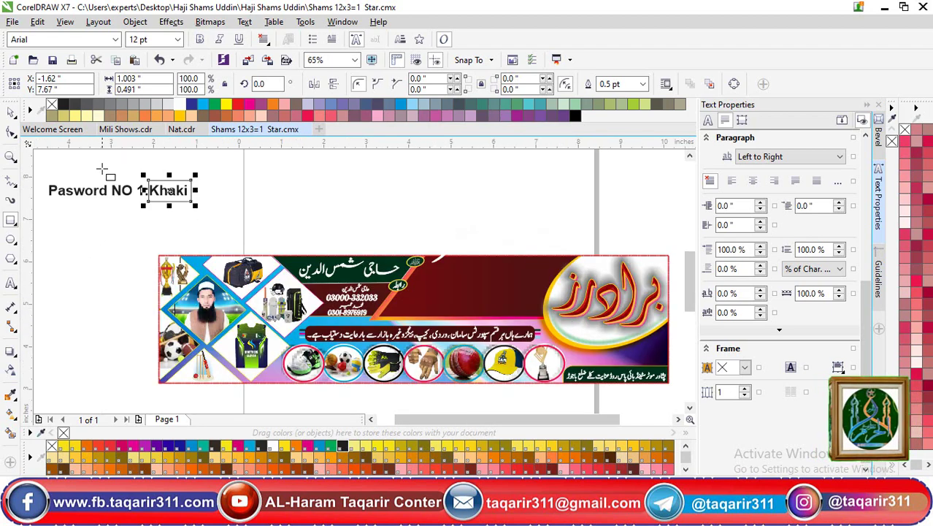
left_click(11, 111)
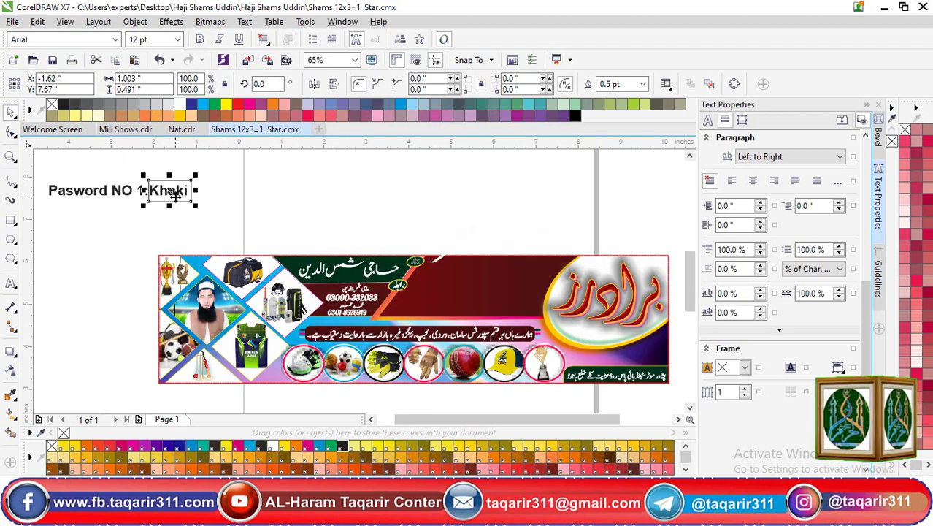
left_click_drag(176, 195, 262, 203)
key("Delete")
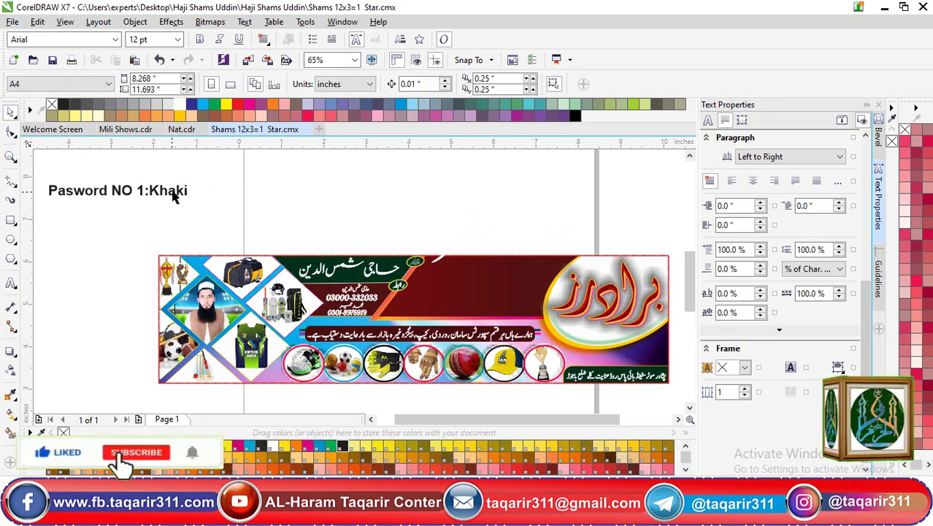
Remove the stray backslashes from the note so it reads 'Pasword NO'
double_click(177, 195)
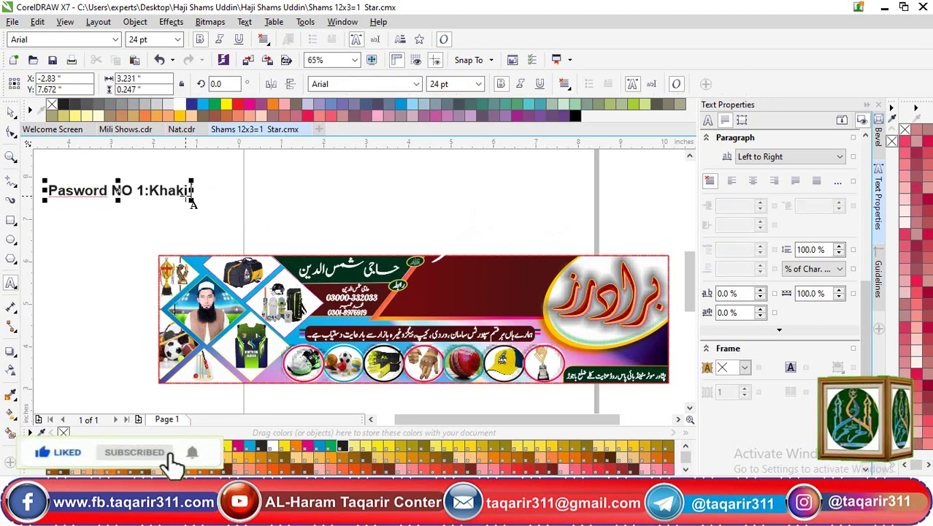
type("\\\\\\\\")
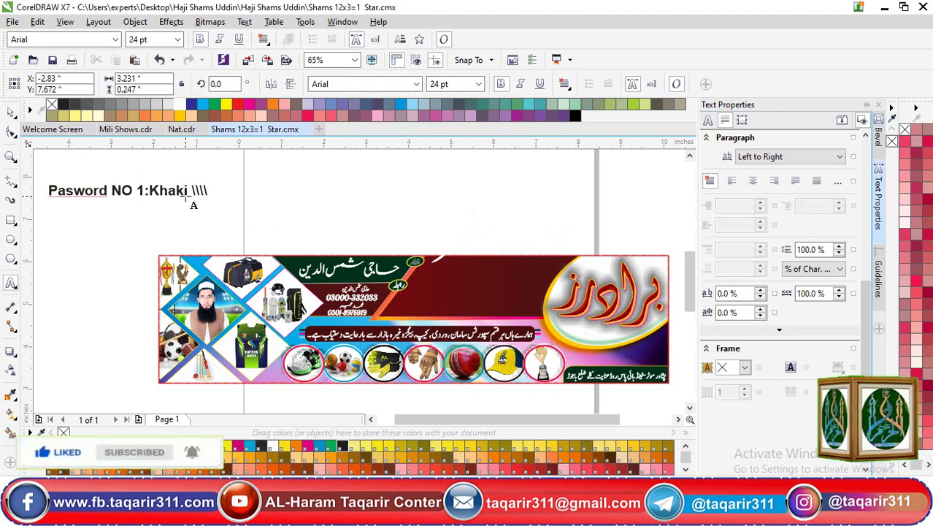
key("BackSpace")
key("BackSpace")
key("BackSpace")
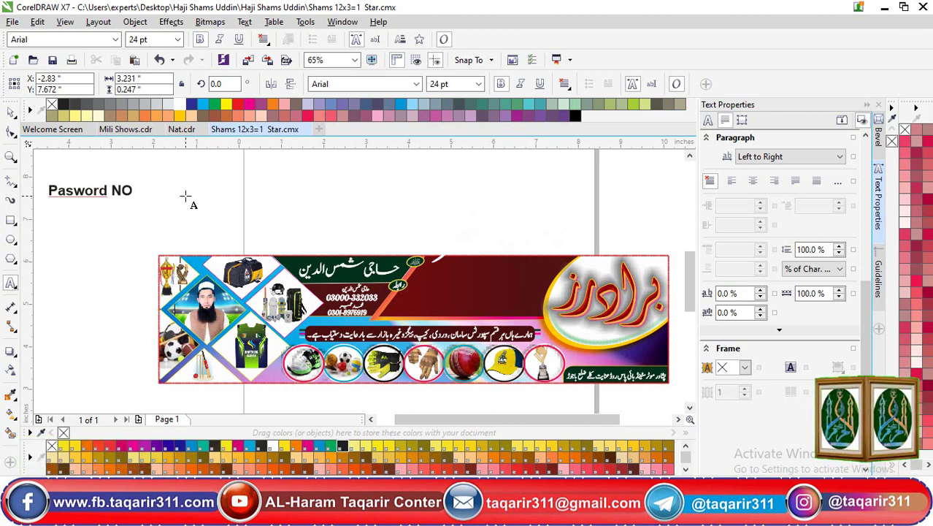
key("ctrl+space")
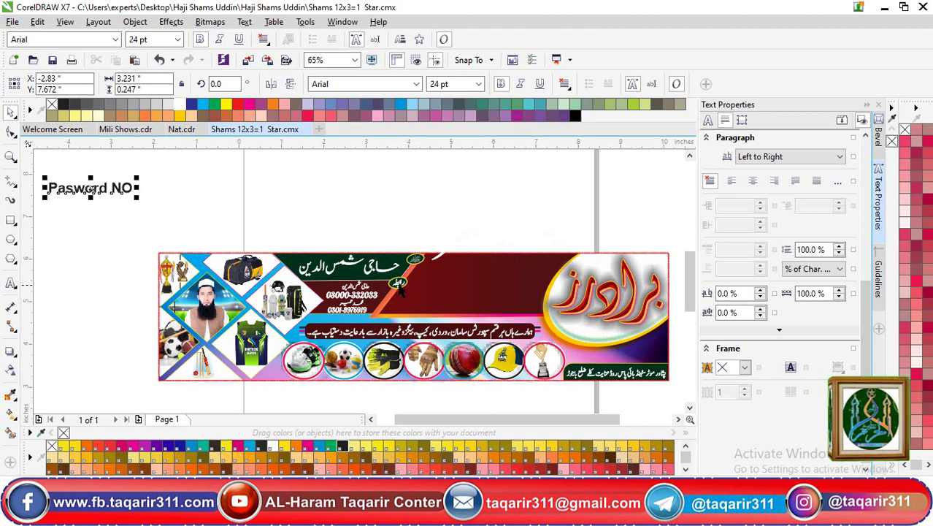
left_click(399, 290)
left_click_drag(287, 245, 431, 329)
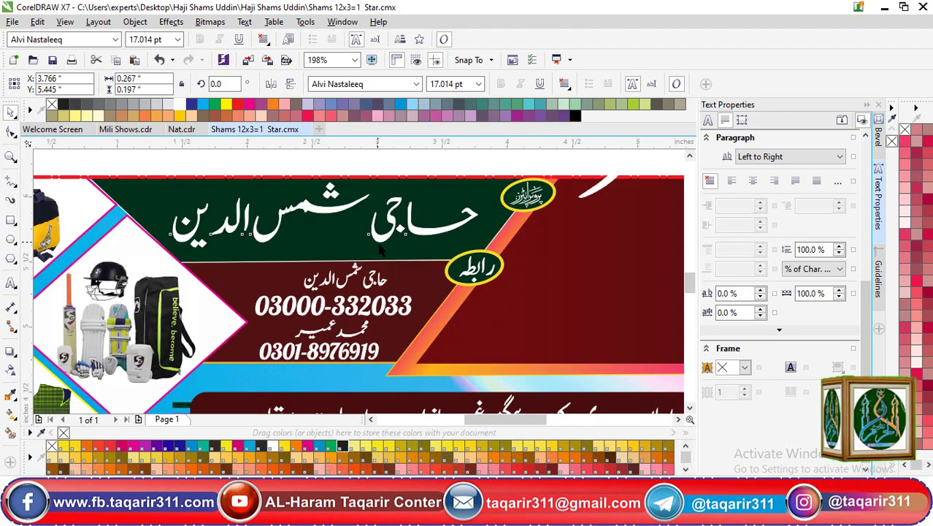
left_click(324, 212)
left_click_drag(325, 213, 362, 179)
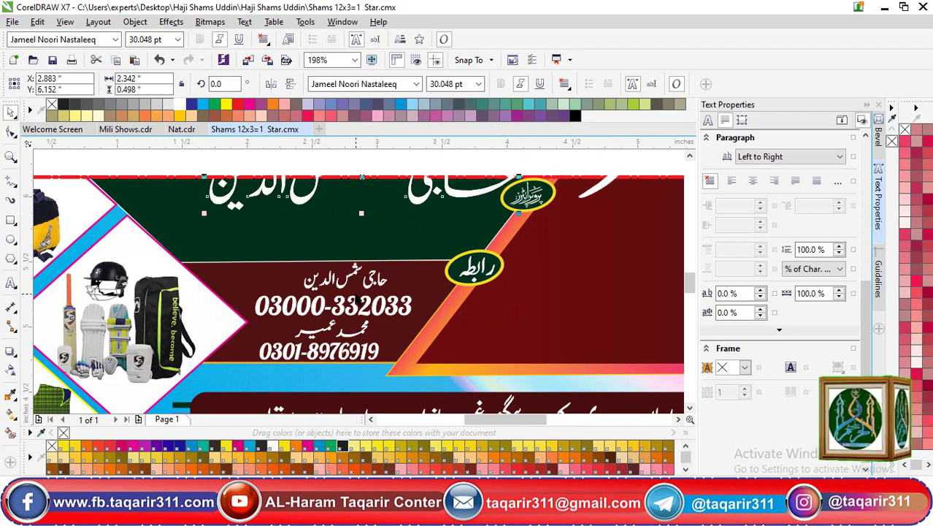
left_click(346, 276)
left_click_drag(346, 276, 450, 290)
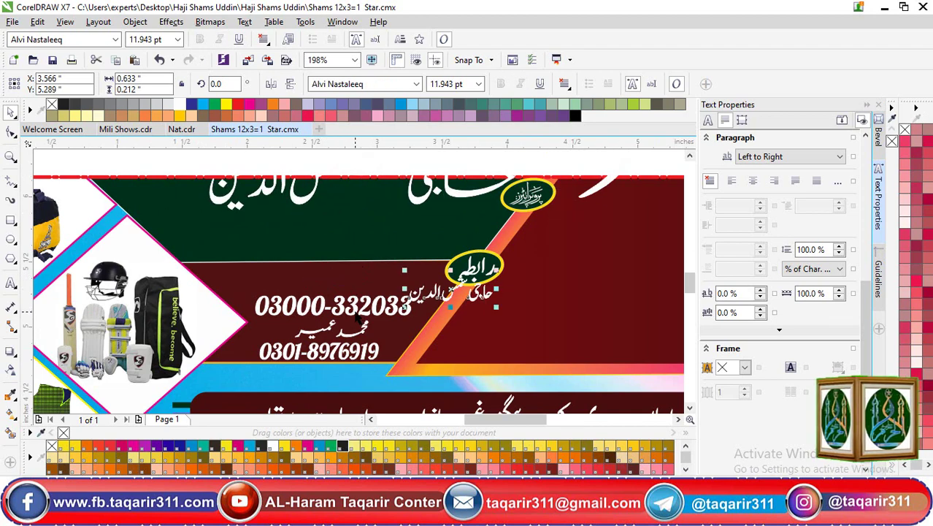
left_click(320, 305)
left_click_drag(320, 305, 432, 332)
left_click(350, 348)
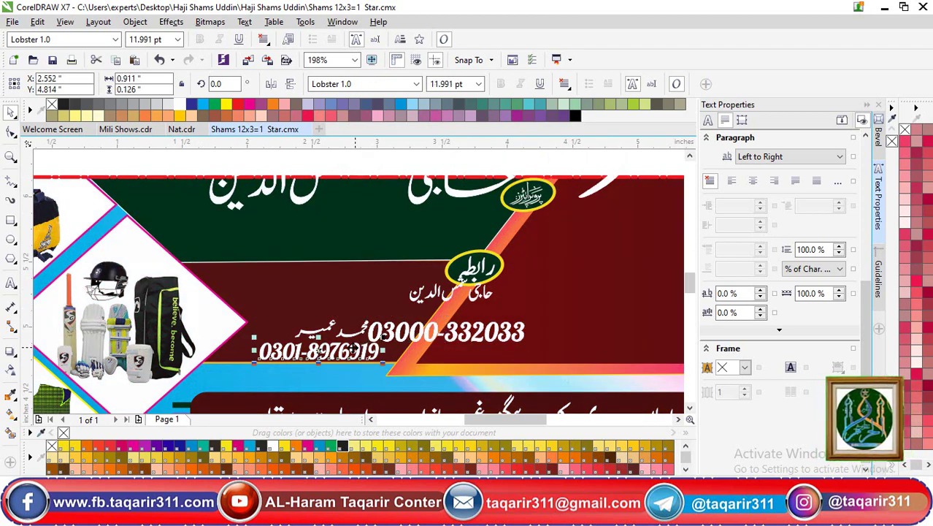
left_click(520, 213)
left_click(524, 201)
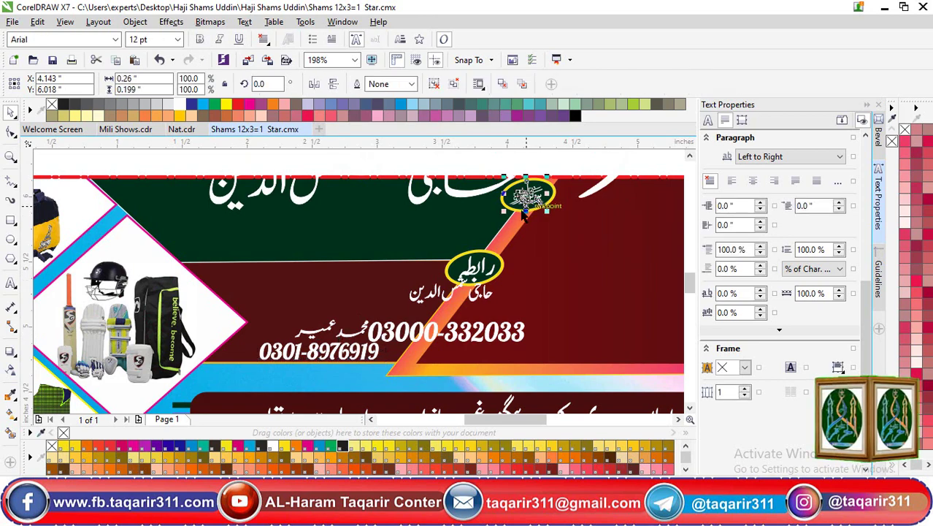
key("shift+F2")
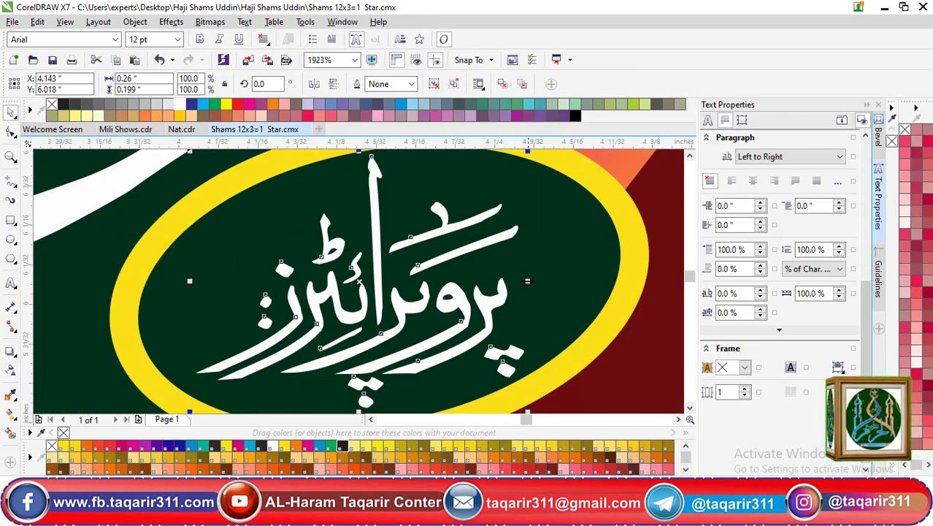
left_click_drag(527, 280, 522, 301)
key("Escape")
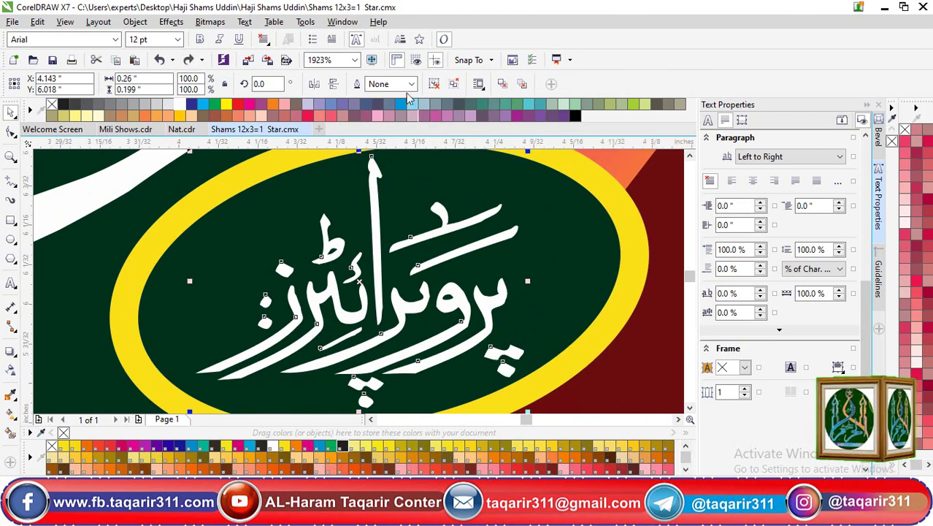
left_click(413, 104)
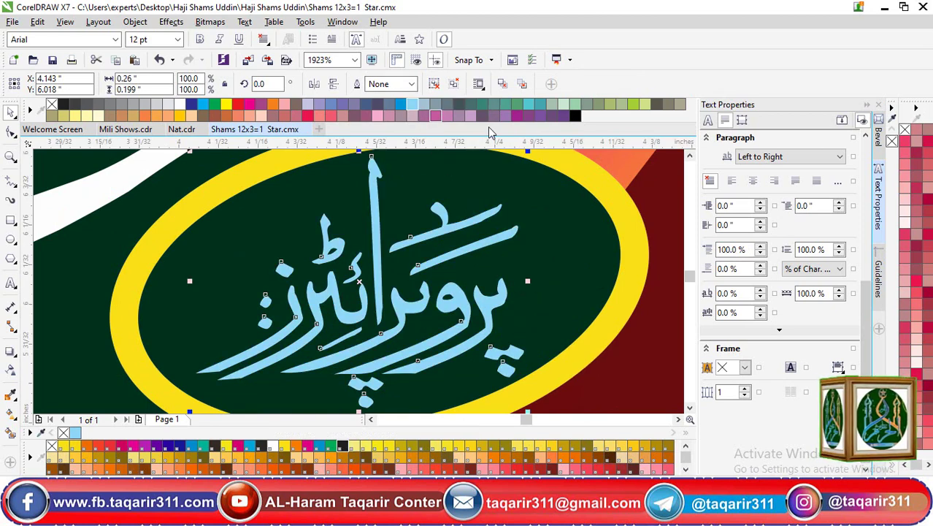
key("ctrl+z")
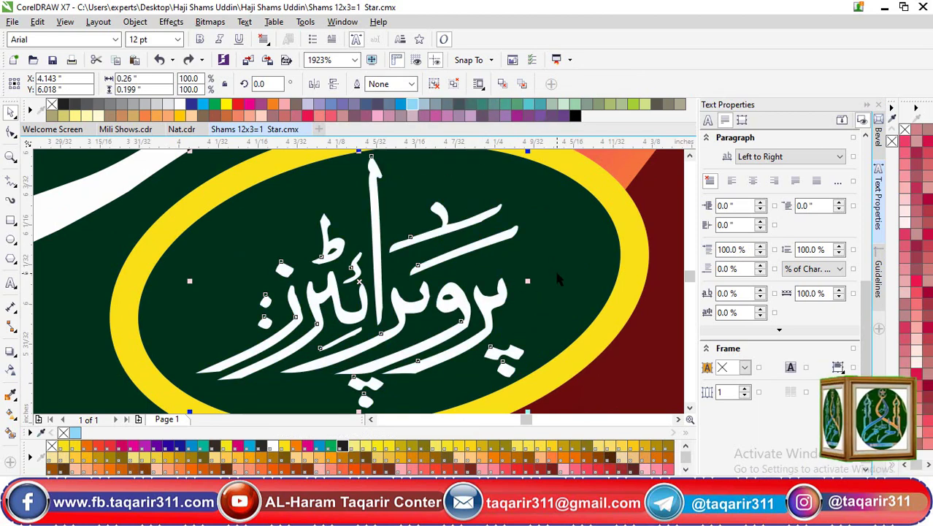
scroll(554, 268, "down", 2)
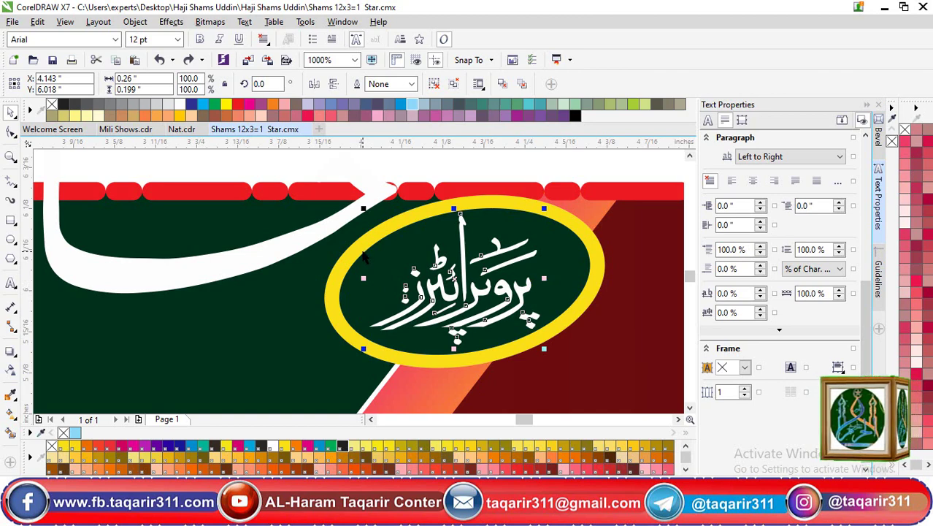
key("z")
Complete the password note with its number and the password
key("F4")
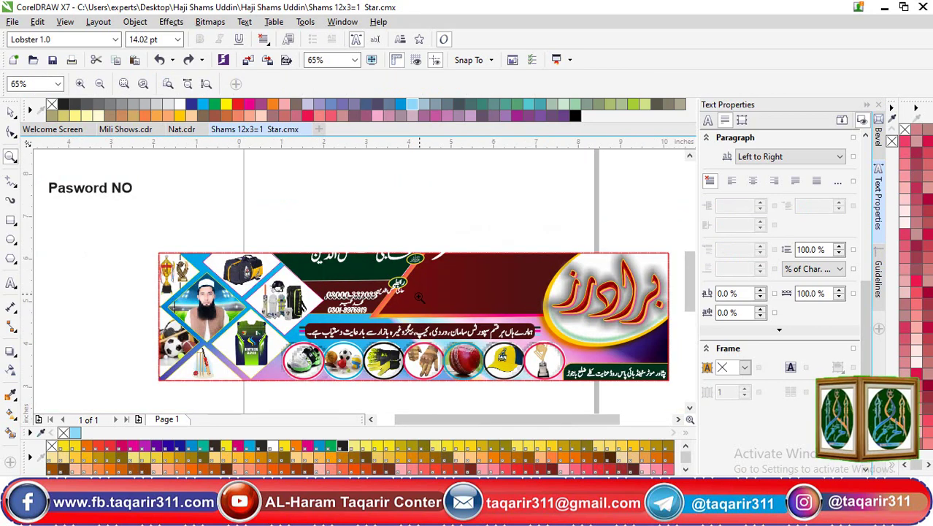
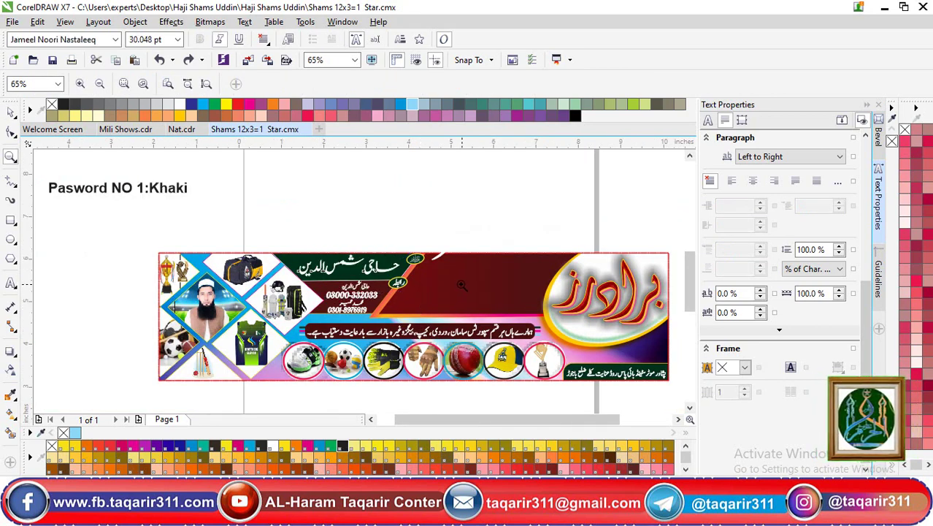
left_click(234, 191)
key("Escape")
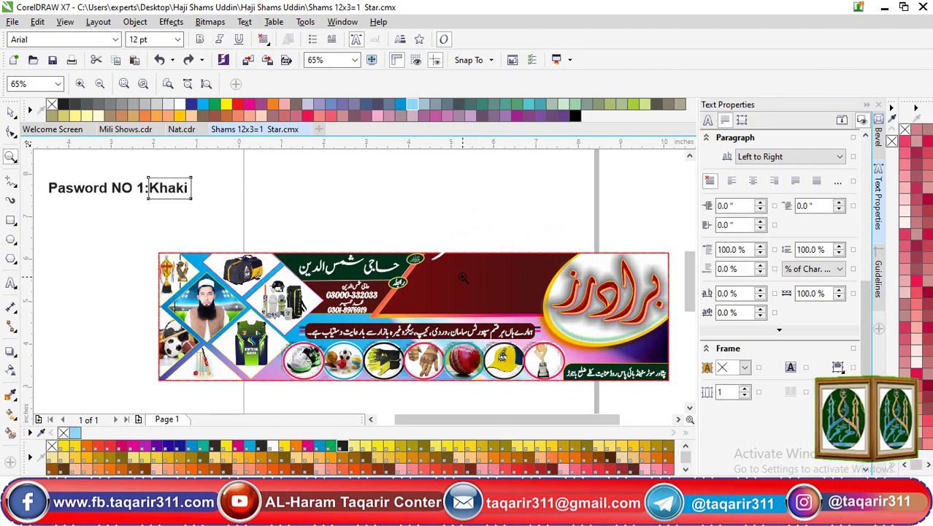
key("Escape")
Move the Urdu heading سپورٹس سنٹر from above the banner onto its dark red band
left_click_drag(361, 180, 686, 300)
left_click_drag(162, 165, 482, 332)
right_click(132, 199)
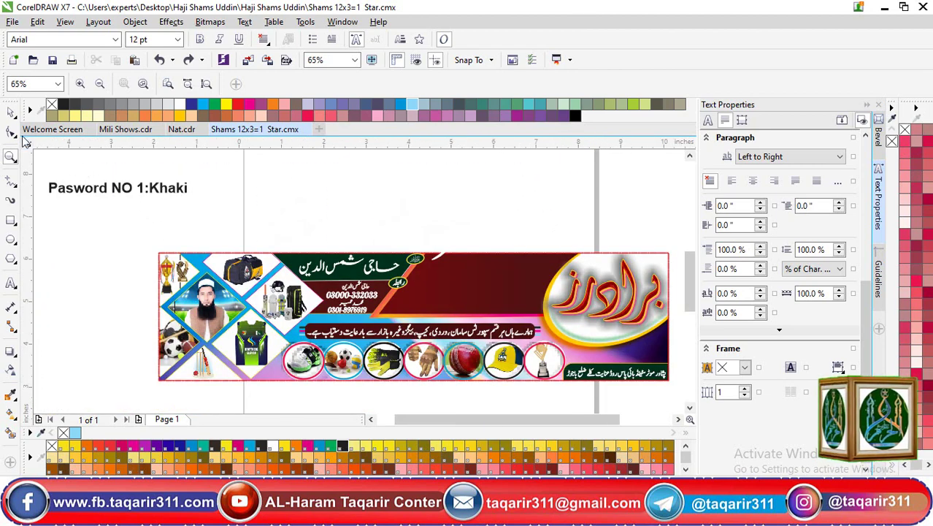
left_click(11, 111)
left_click_drag(611, 154, 291, 285)
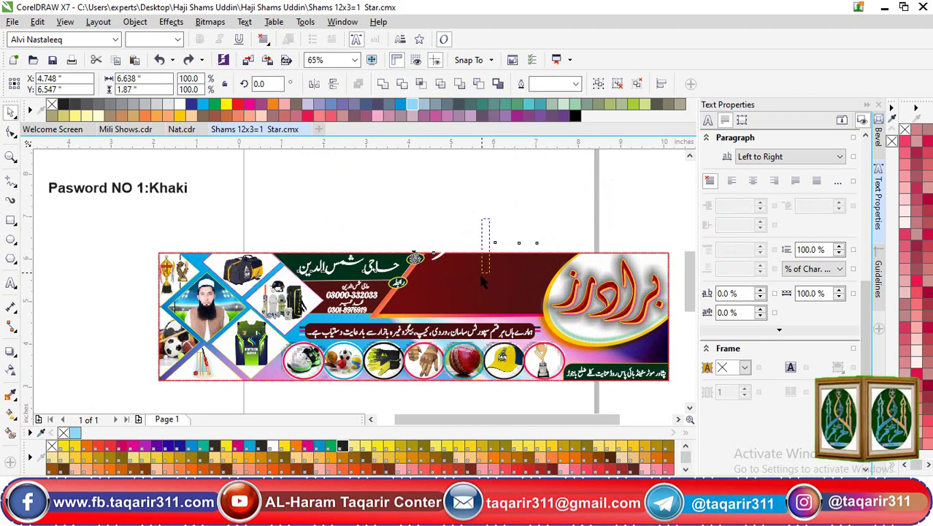
left_click(534, 227)
left_click_drag(611, 168, 424, 270)
left_click_drag(509, 230, 479, 281)
left_click(223, 179)
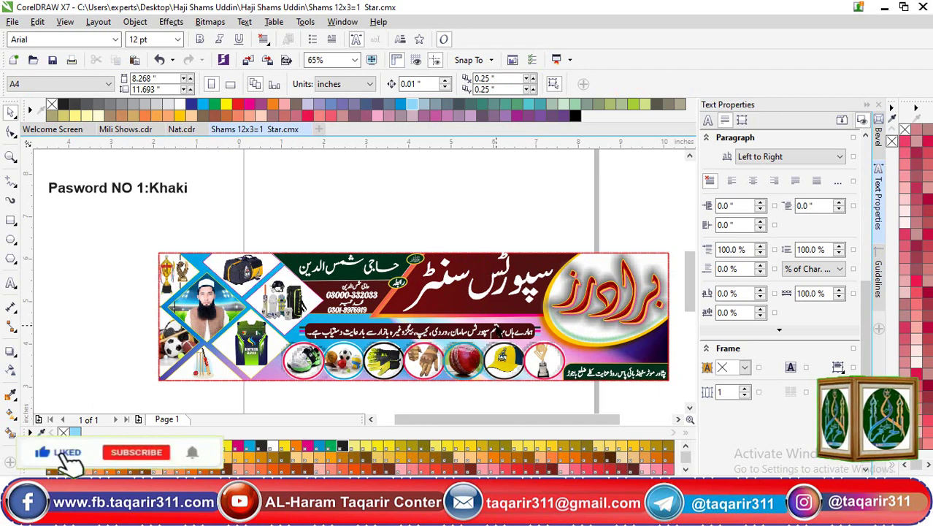
Delete the dark text strip and shift the dark red and orange gradient strips
left_click(496, 330)
key("shift+F2")
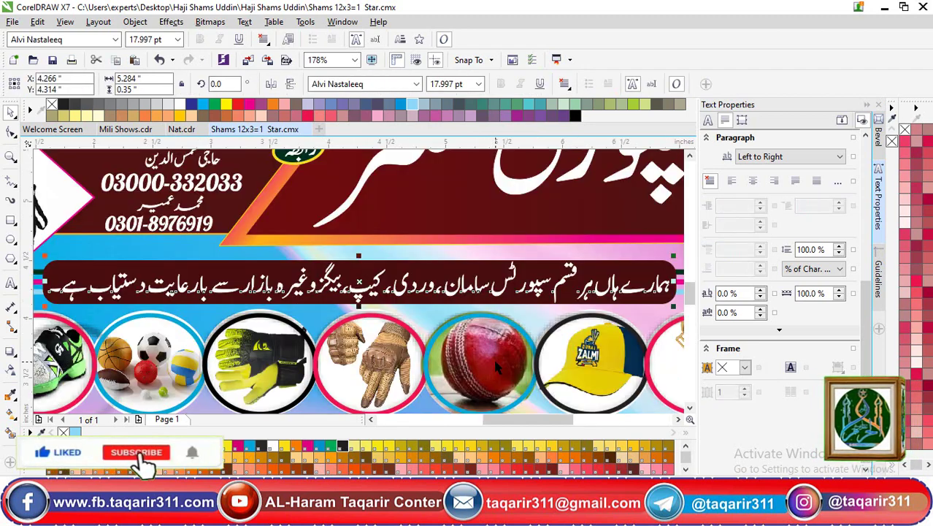
left_click(334, 255)
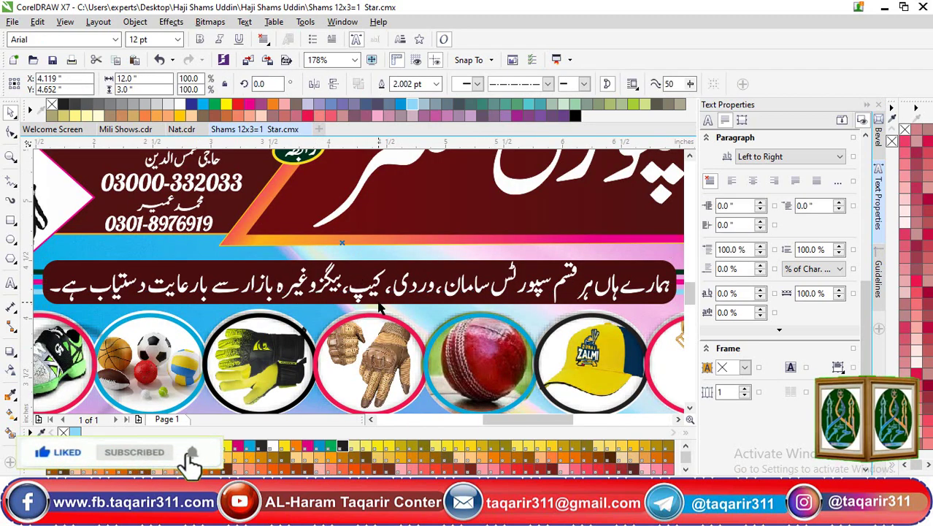
key("Delete")
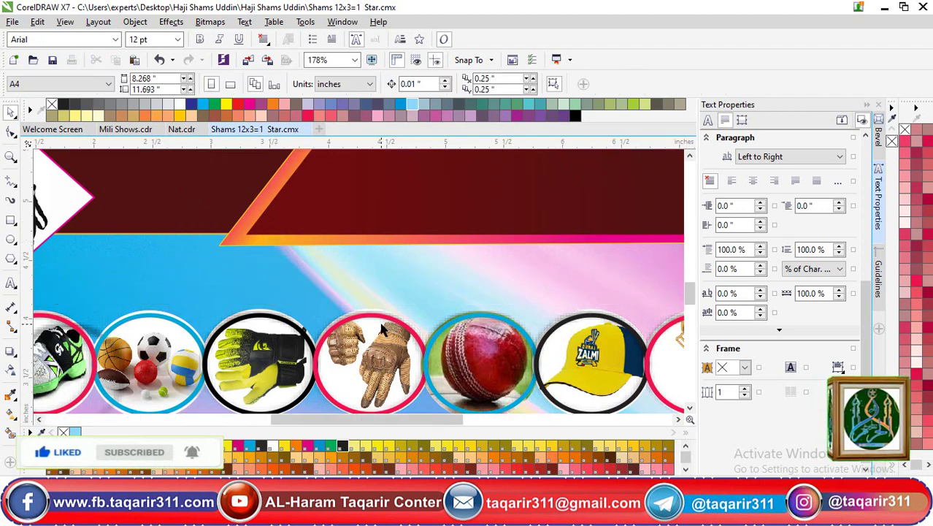
scroll(381, 321, "down", 2)
left_click(432, 251)
left_click_drag(432, 251, 416, 299)
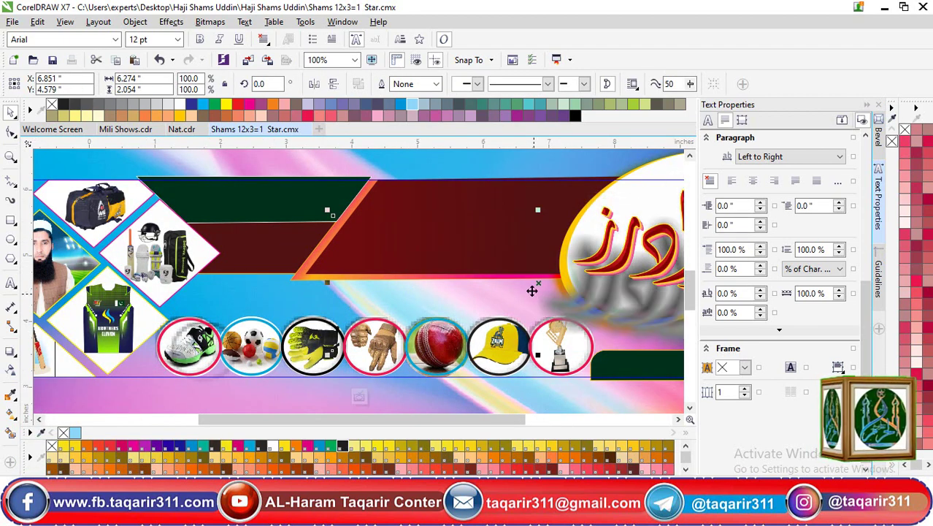
left_click_drag(463, 244, 434, 309)
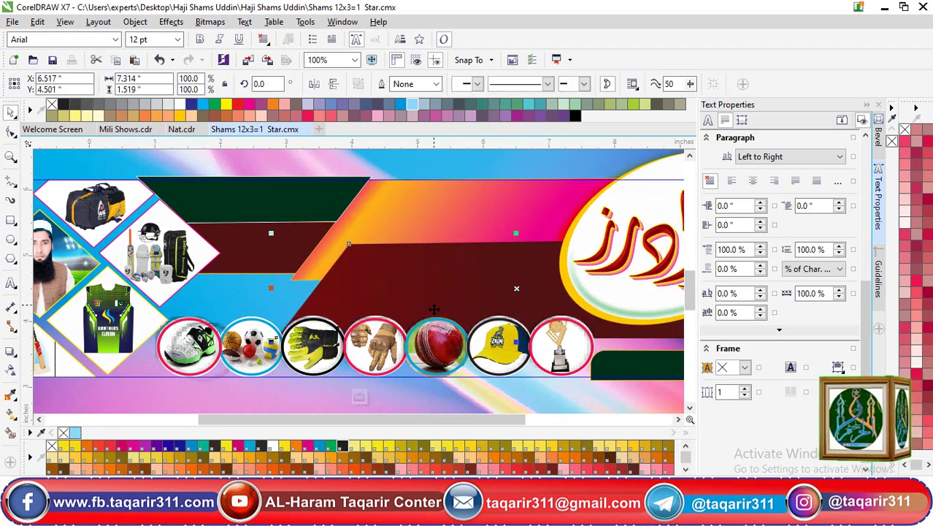
left_click_drag(429, 224, 488, 197)
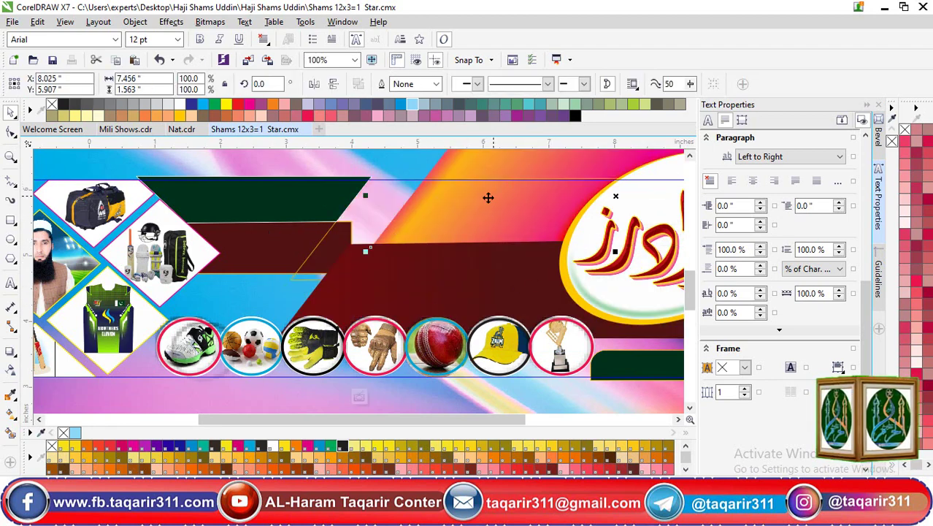
Rearrange the dark red rectangle, green trapezoid and small green rectangle on the band
left_click(319, 237)
left_click_drag(333, 248, 258, 270)
left_click(322, 198)
left_click_drag(274, 199, 389, 256)
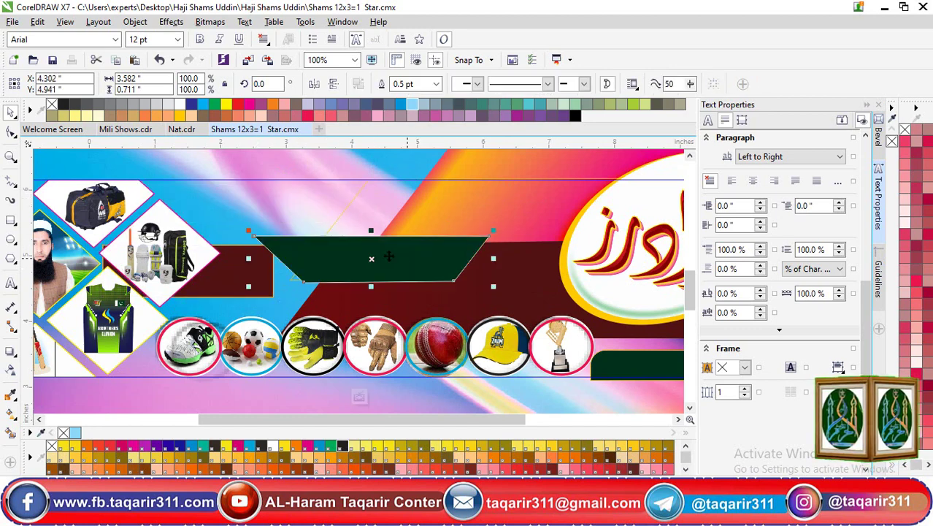
left_click(247, 291)
left_click_drag(247, 291, 241, 254)
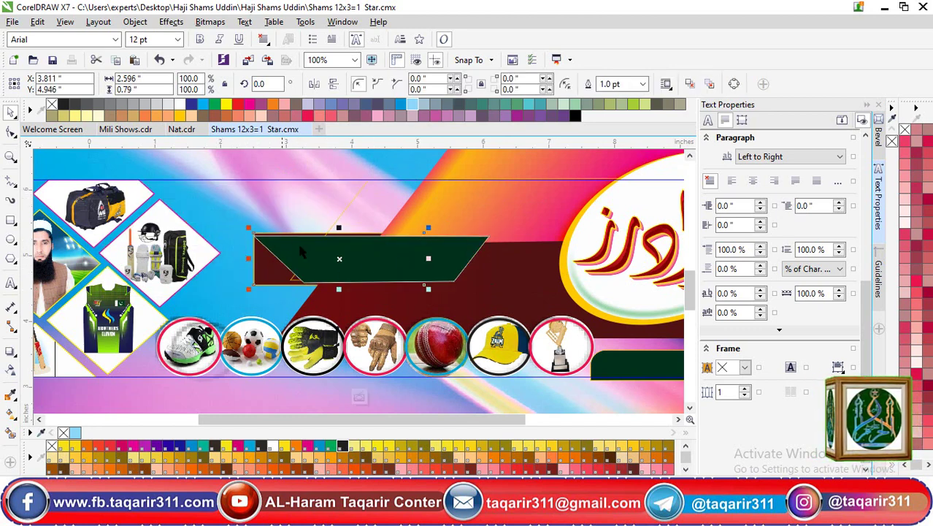
scroll(387, 255, "down", 2)
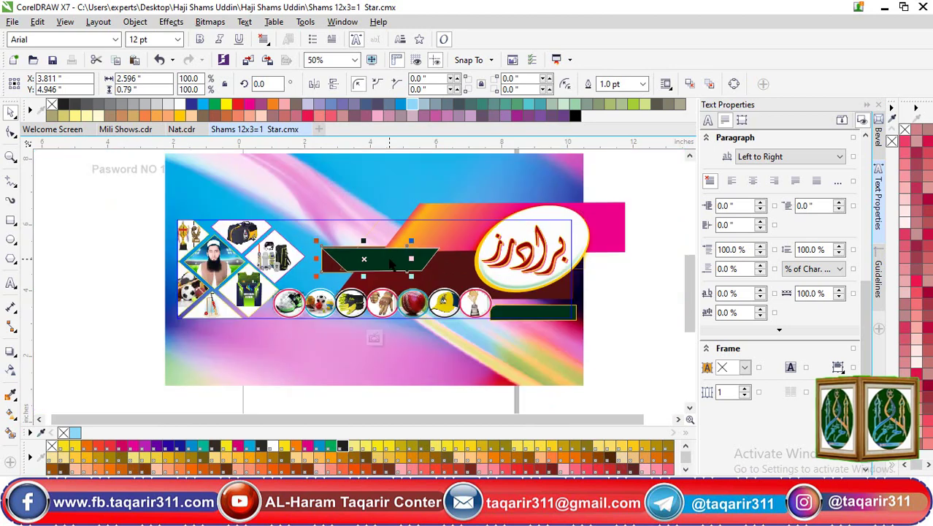
left_click(535, 314)
mouse_move(530, 339)
left_mouse_down()
mouse_move(514, 405)
mouse_move(527, 340)
mouse_move(303, 384)
mouse_move(517, 335)
left_mouse_up()
Drag the logo shapes off the banner, then undo repeatedly back to the original layout
key("Tab")
left_click(610, 232)
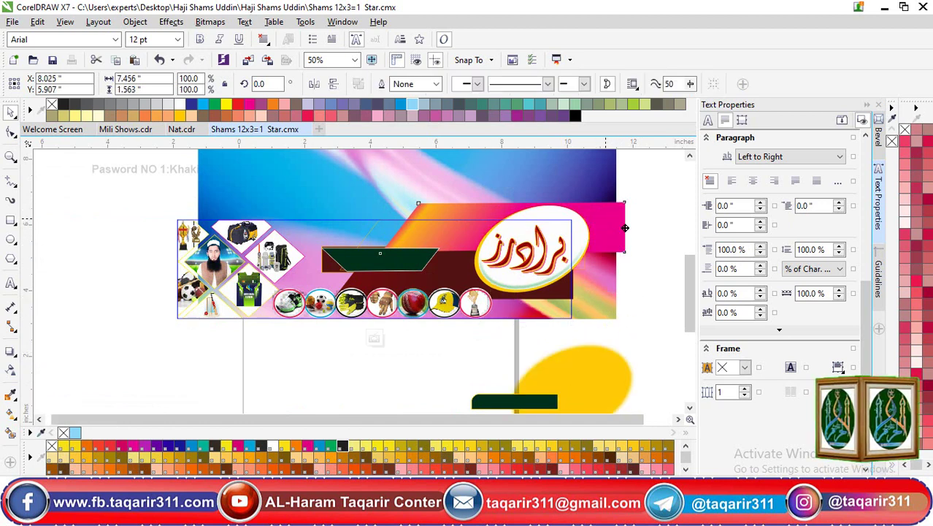
left_click_drag(588, 241, 685, 253)
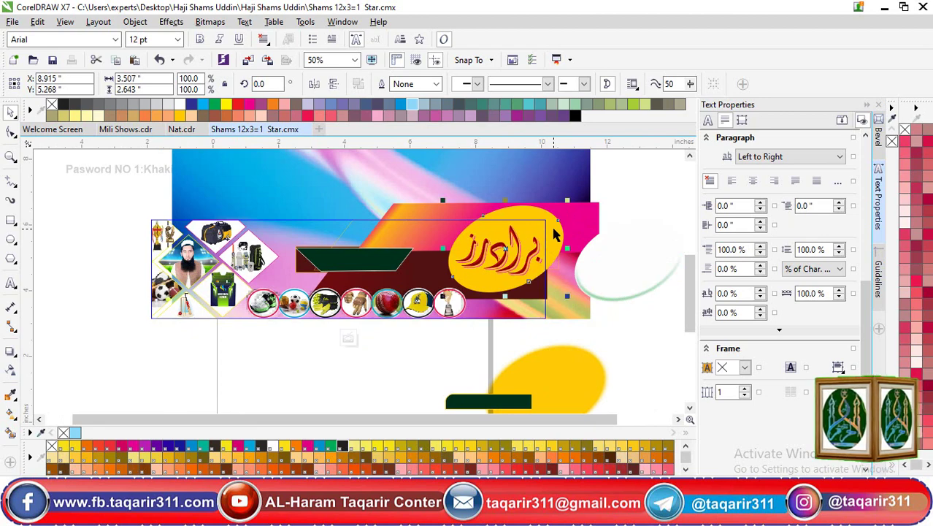
left_click_drag(554, 233, 611, 247)
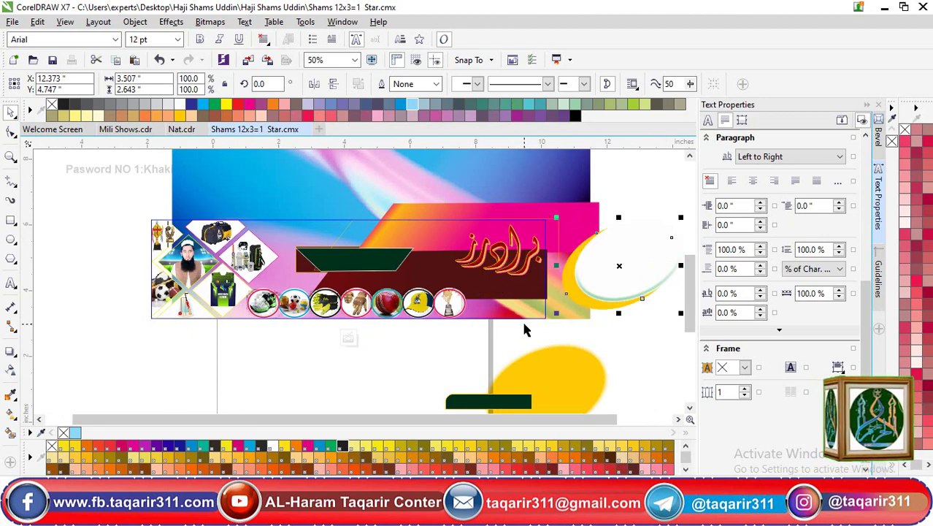
key("ctrl+z")
key("ctrl+z")
key("ctrl+z")
key("ctrl+z")
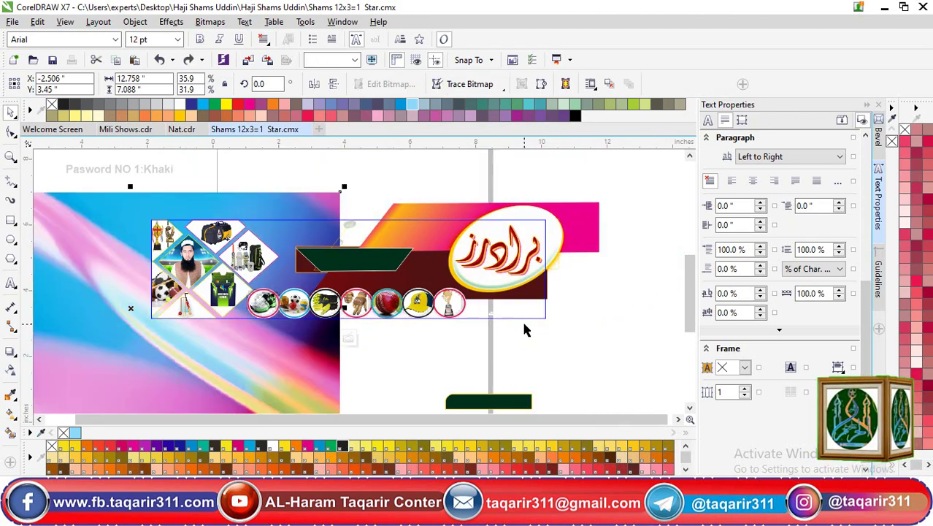
key("ctrl+z")
key("ctrl+z")
key("ctrl+z")
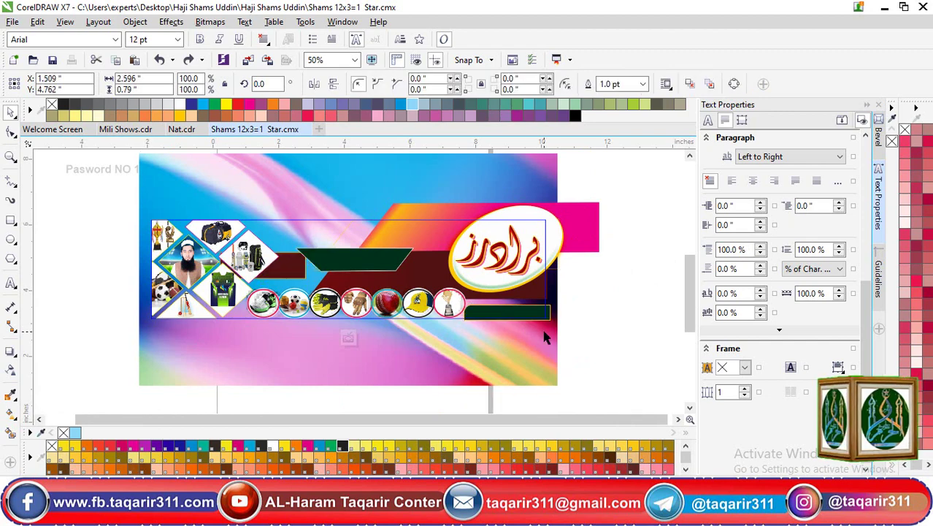
key("ctrl+z")
key("ctrl+z")
key("ctrl+z")
key("ctrl+z")
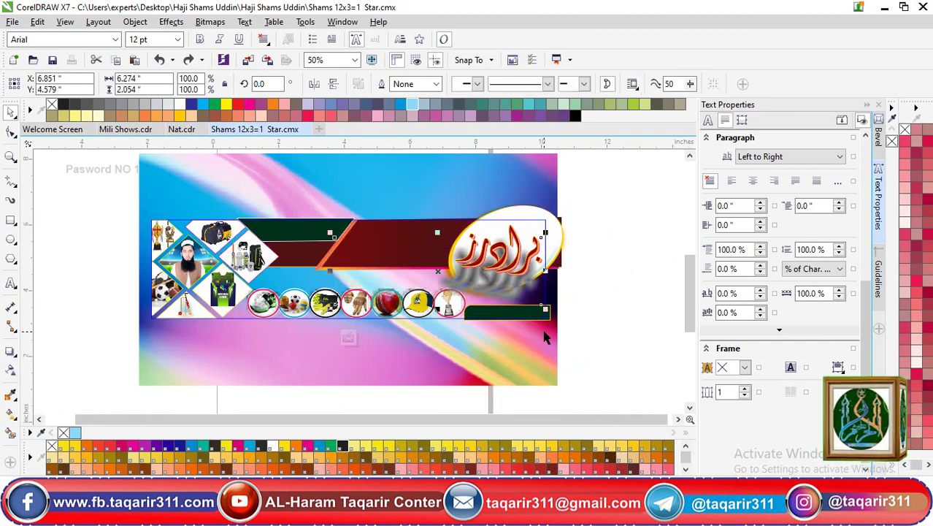
key("ctrl+z")
key("ctrl+z")
key("ctrl+z")
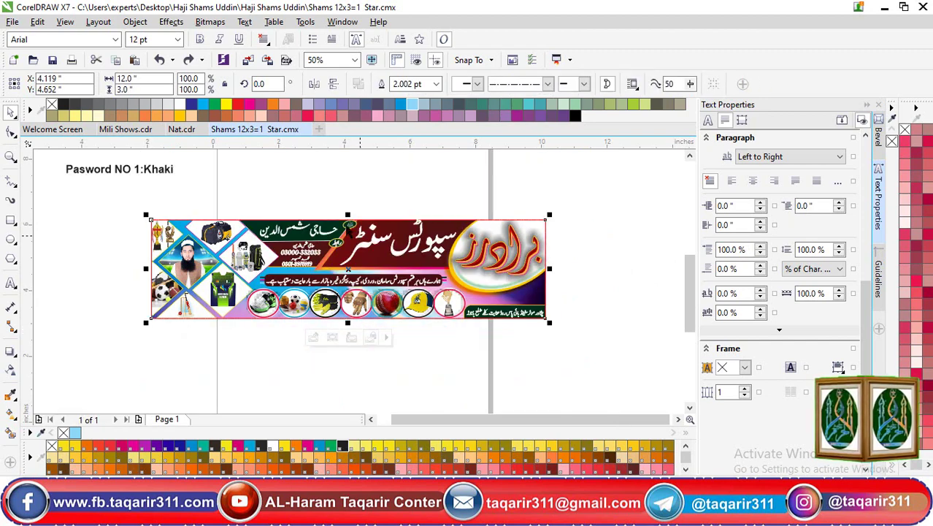
Select both parts of the سپورٹس سنٹر title and nudge them slightly down, left and up
left_click(317, 188)
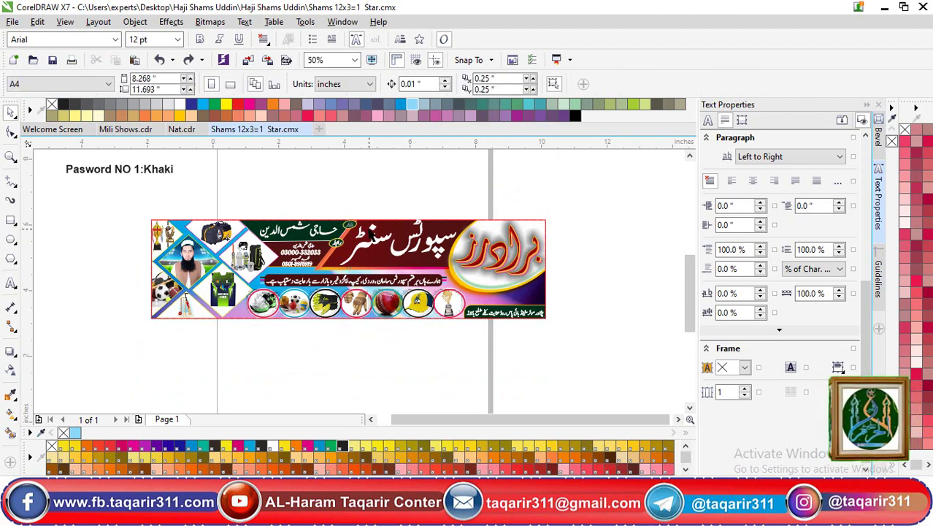
scroll(446, 231, "up", 1)
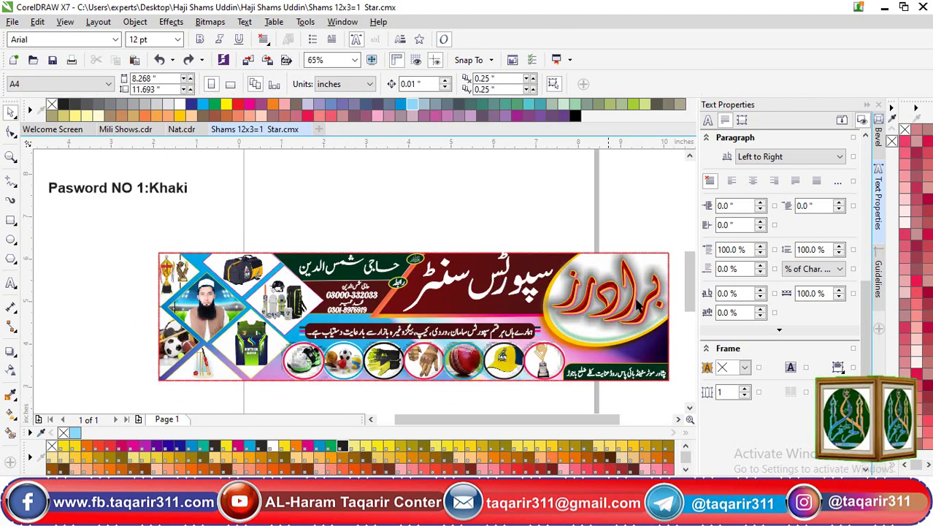
left_click(505, 278)
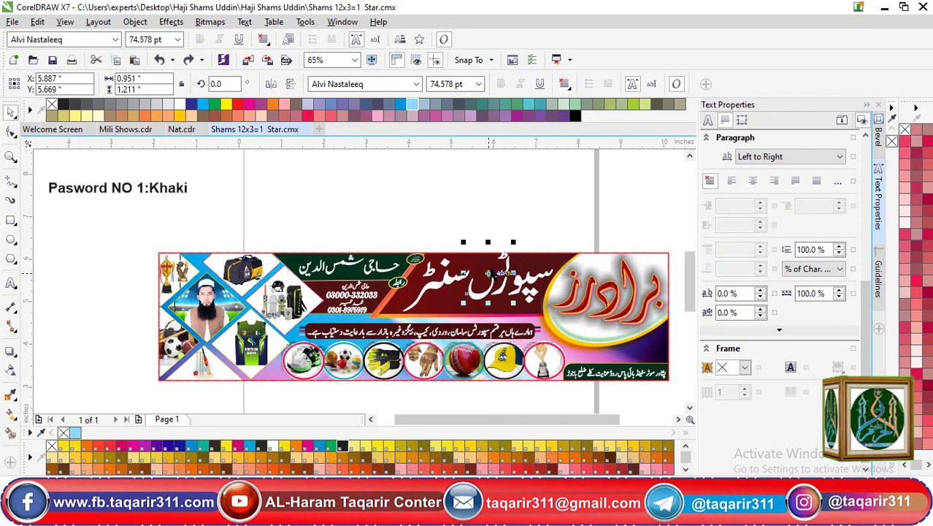
left_click(571, 318, "shift")
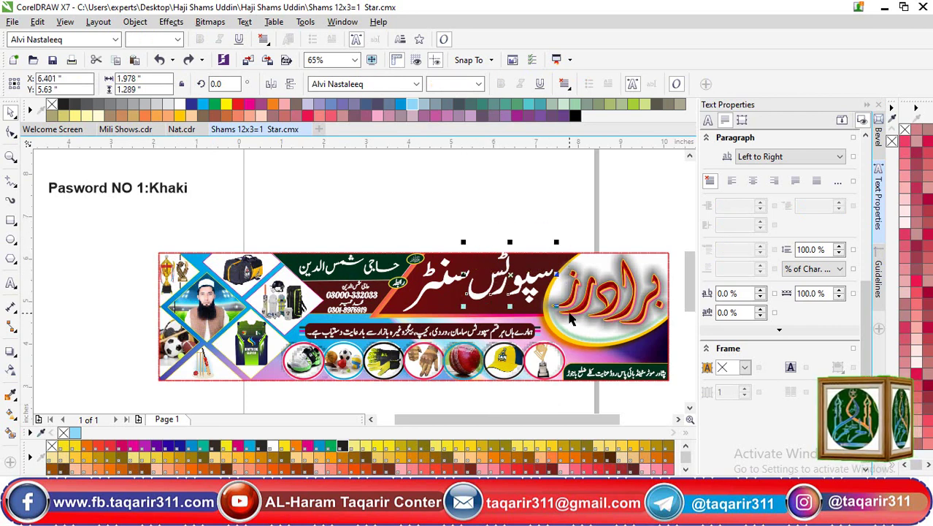
key("Down")
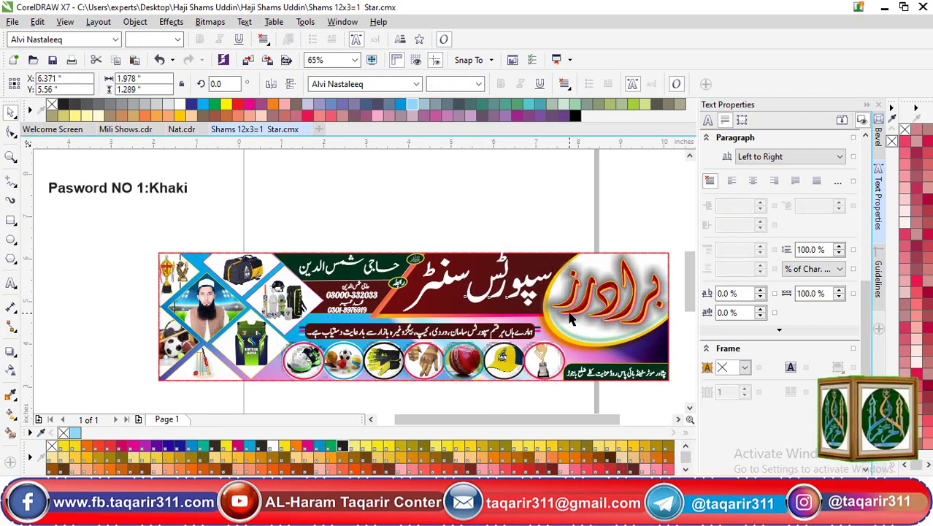
key("ctrl+Left")
key("ctrl+Left")
key("ctrl+Left")
key("ctrl+Left")
key("ctrl+Left")
key("ctrl+Up")
key("ctrl+Up")
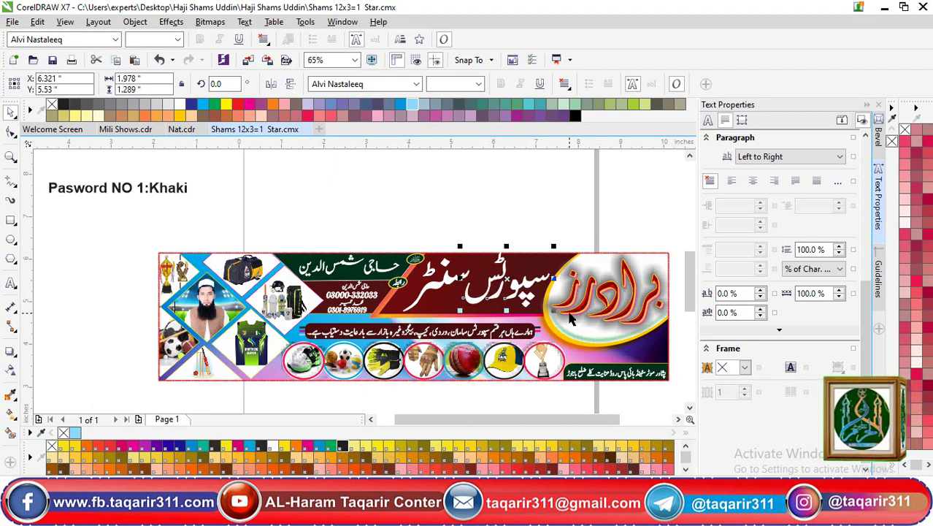
key("ctrl+Up")
key("ctrl+Up")
key("ctrl+Up")
key("ctrl+Up")
key("ctrl+Up")
key("ctrl+Up")
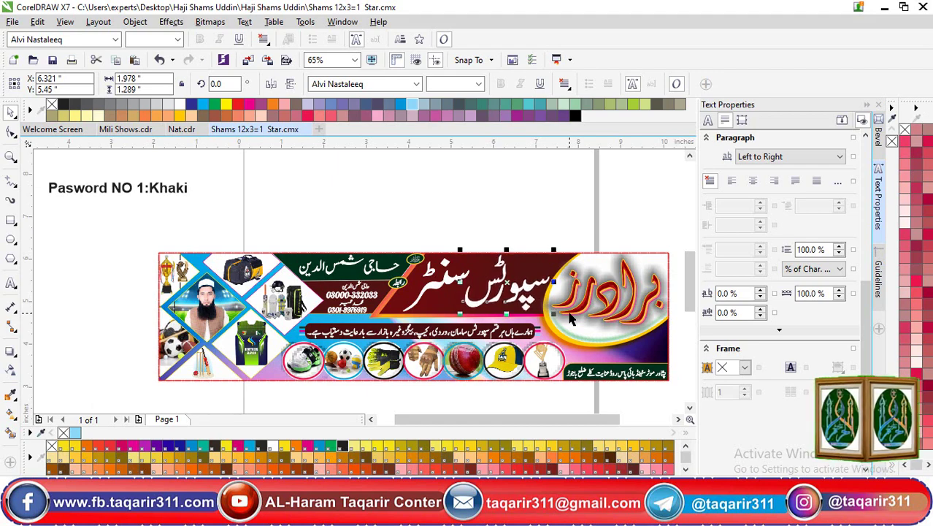
left_click(183, 200)
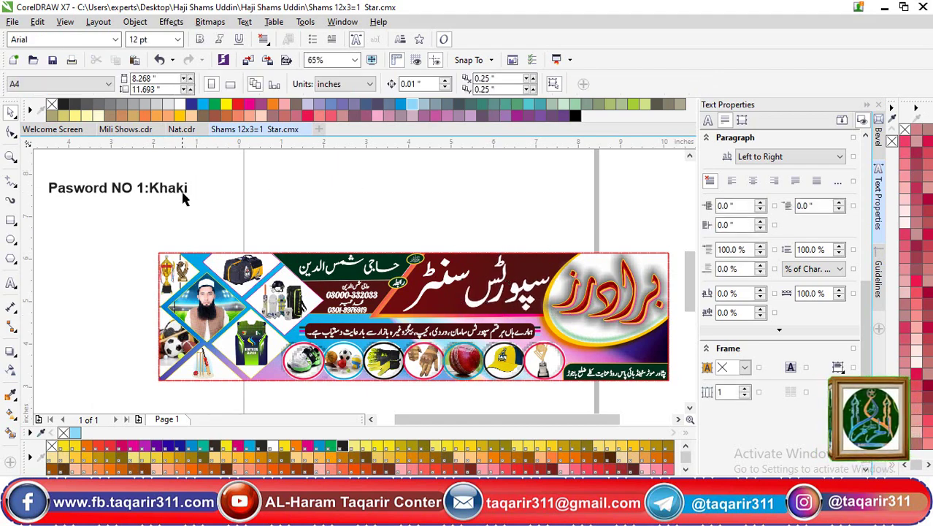
Erase characters from the password note, then delete the whole note from the page
double_click(187, 194)
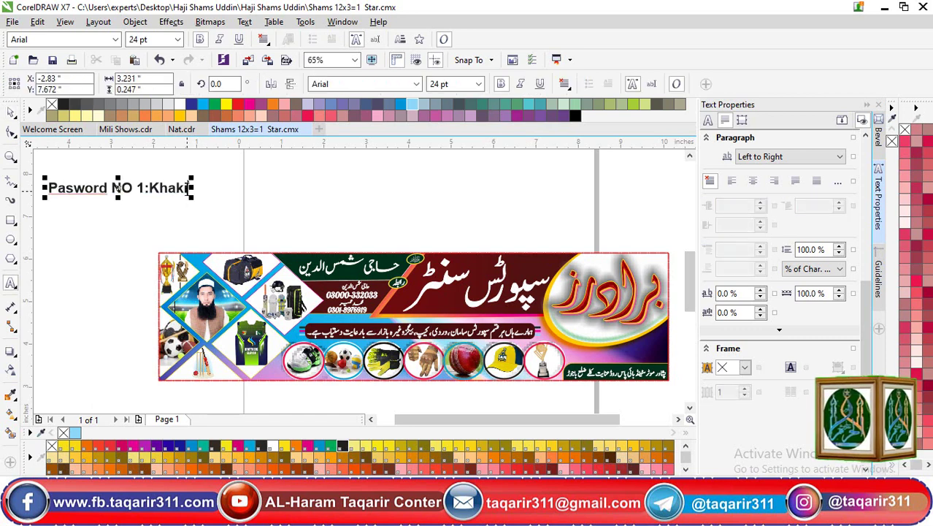
key("BackSpace")
key("BackSpace")
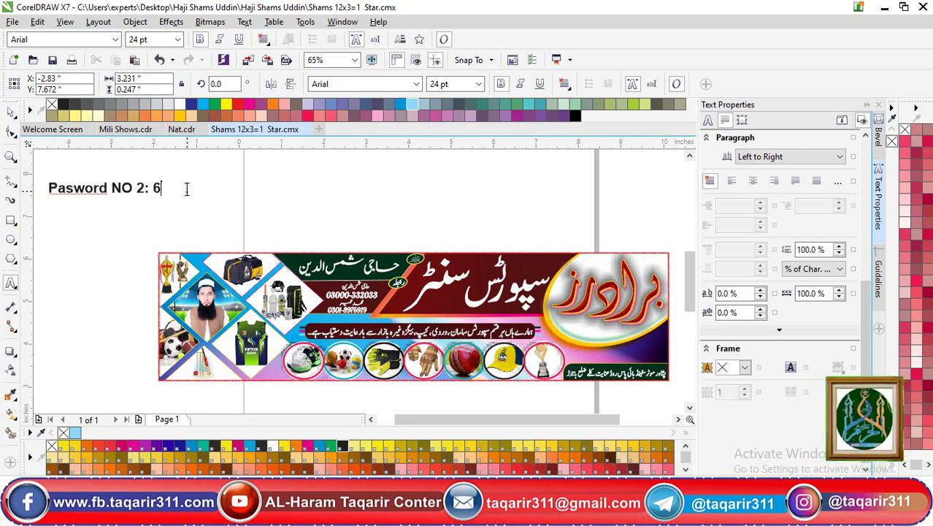
key("ctrl+space")
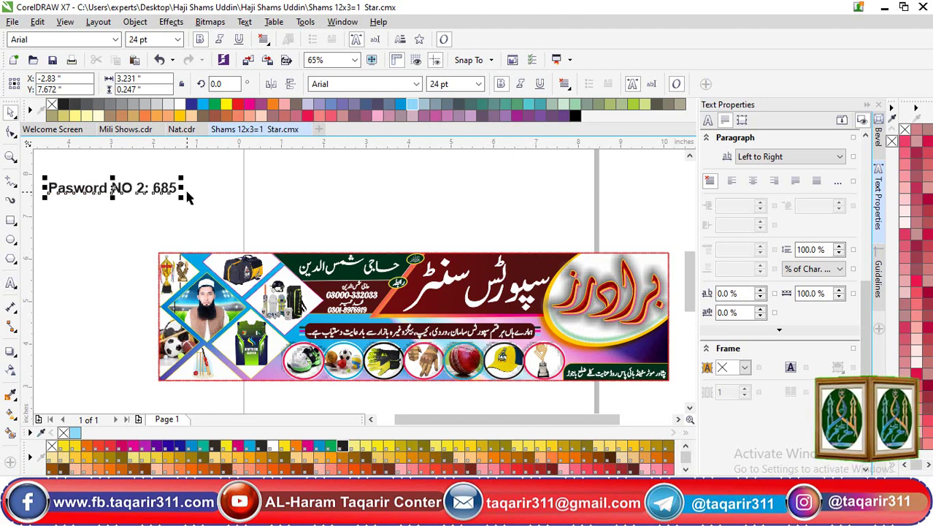
key("shift+F2")
key("F8")
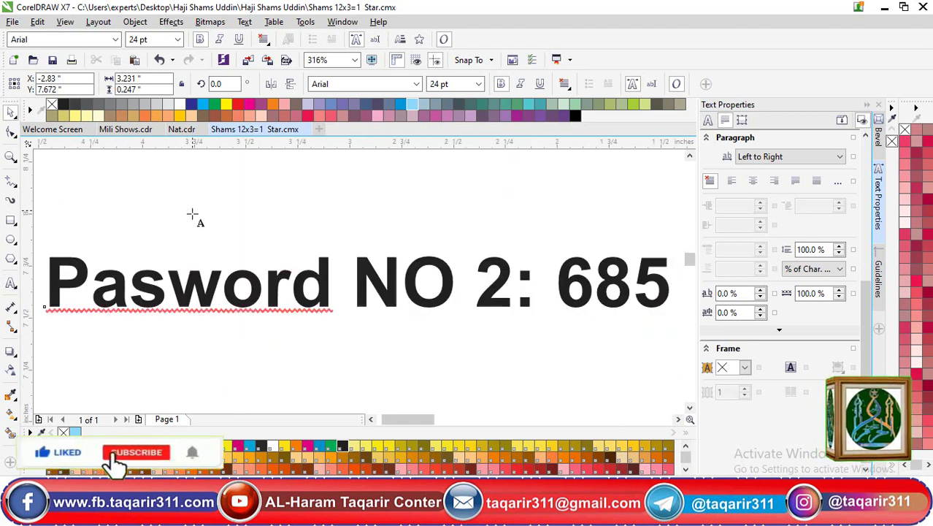
scroll(194, 215, "down", 3)
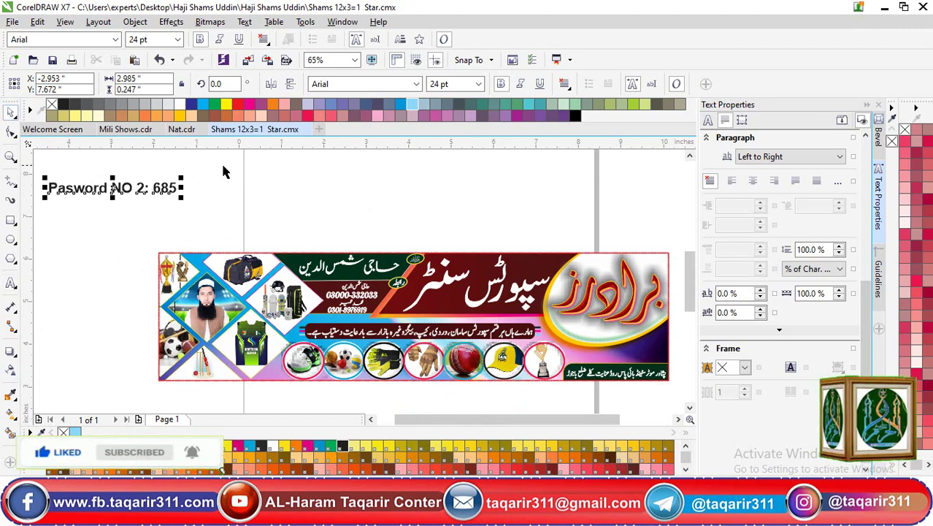
scroll(153, 327, "left", 3)
key("Delete")
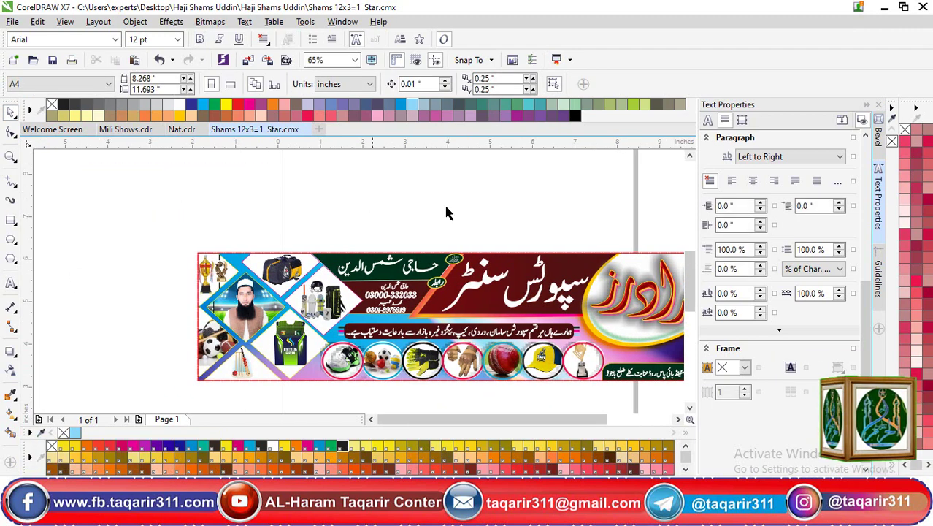
Minimize CorelDRAW, then maximize and close the project folder window in File Explorer
left_click(884, 7)
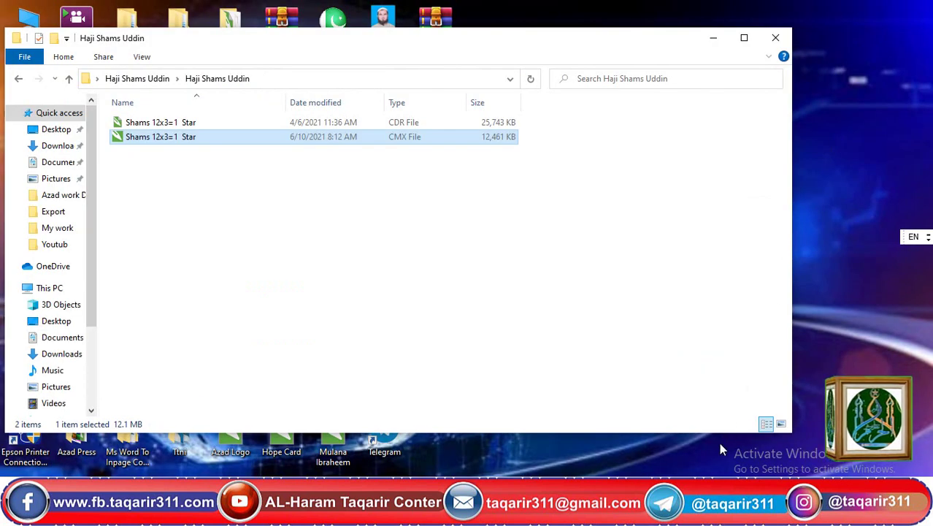
left_click(746, 38)
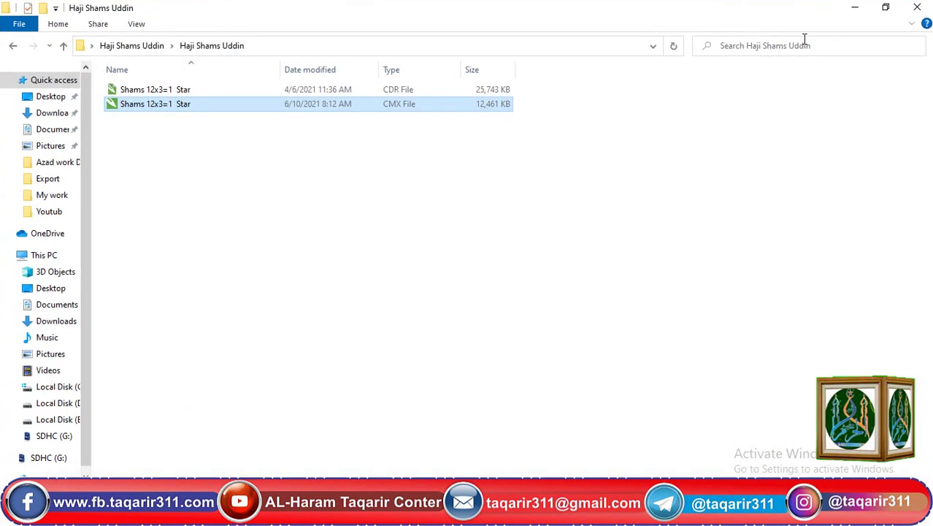
left_click(914, 8)
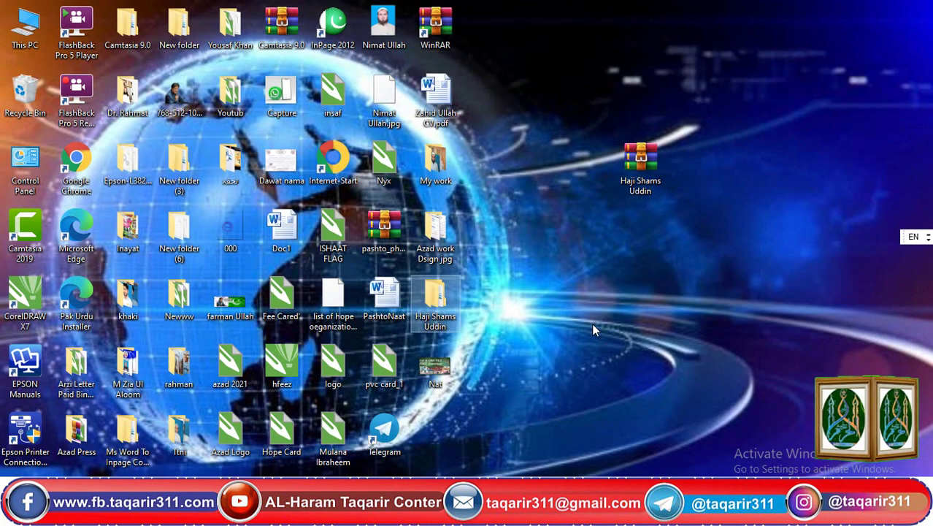